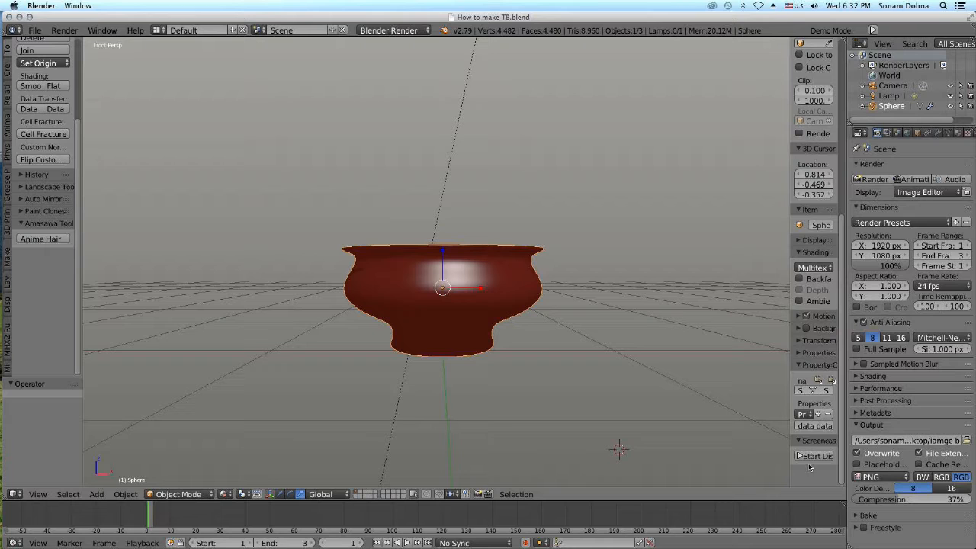
Start the Screencast Keys display and set its text size to 26 and mouse size to 51.
left_click(813, 456)
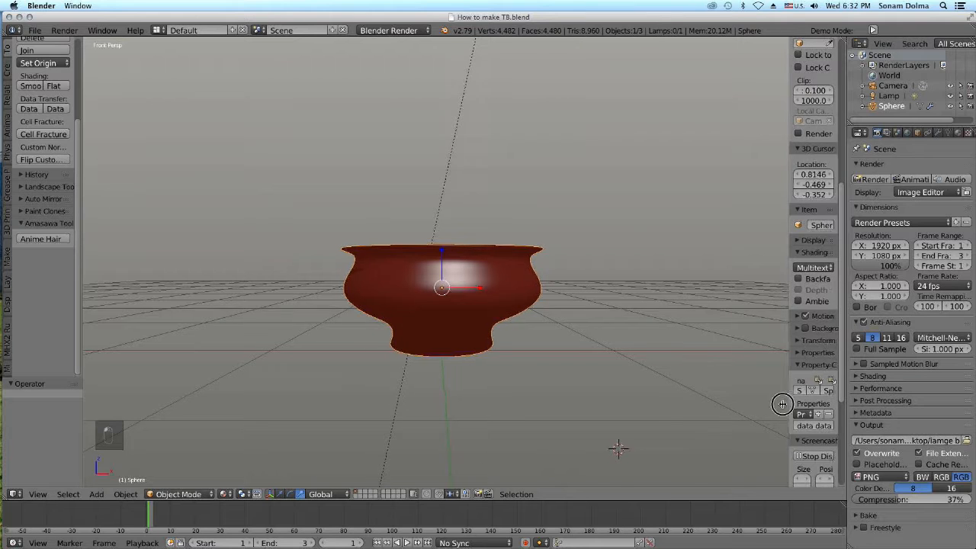
left_click_drag(788, 402, 745, 406)
scroll(776, 440, "down", 2)
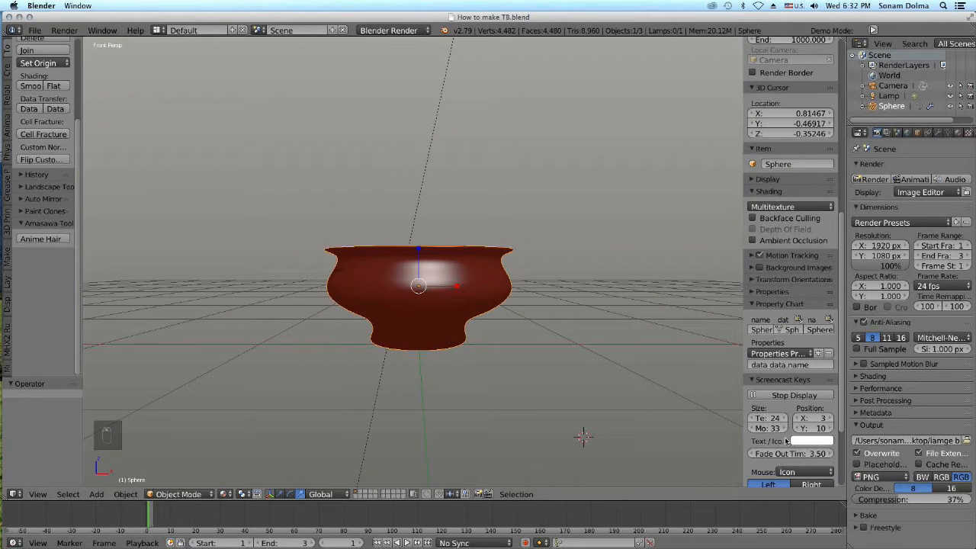
mouse_move(784, 430)
left_mouse_down()
mouse_move(798, 430)
mouse_move(786, 420)
left_mouse_up()
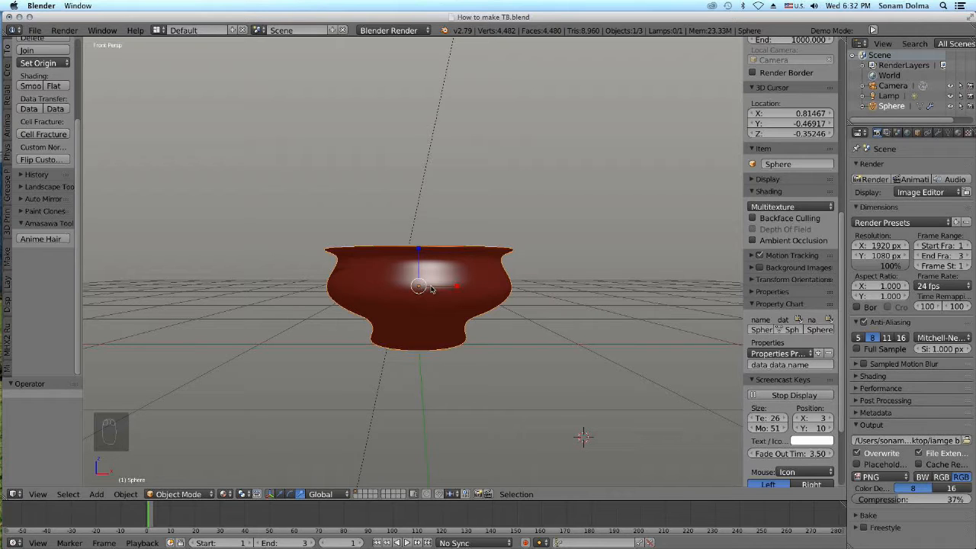
Enter Edit Mode on the bowl and lower its subdivision surface modifier's viewport level to 0.
scroll(431, 288, "up", 1)
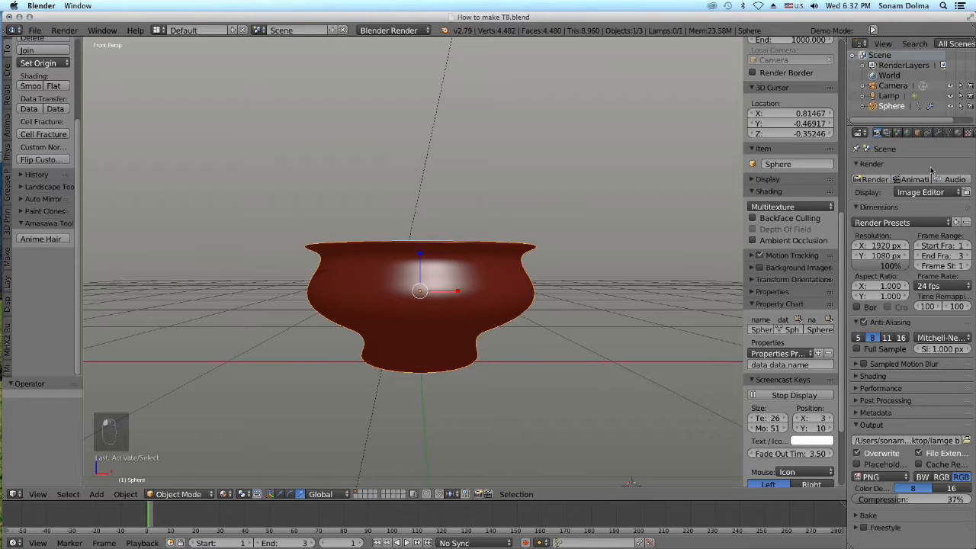
left_click(956, 132)
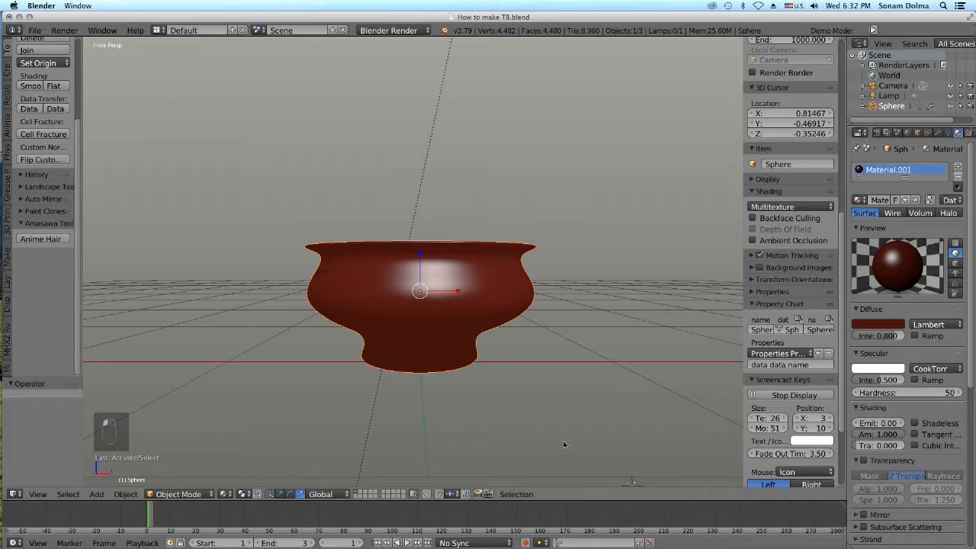
left_click(185, 494)
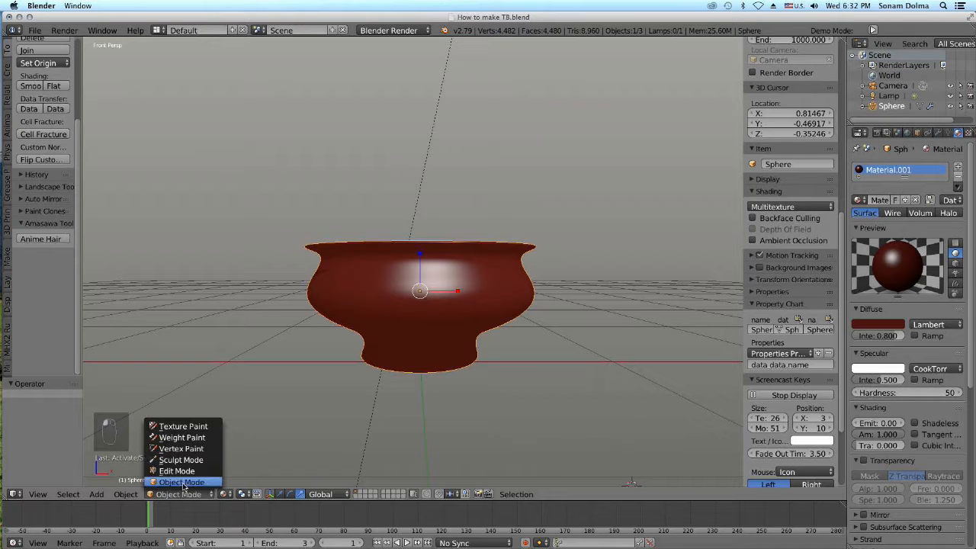
left_click(183, 471)
scroll(503, 331, "up", 2)
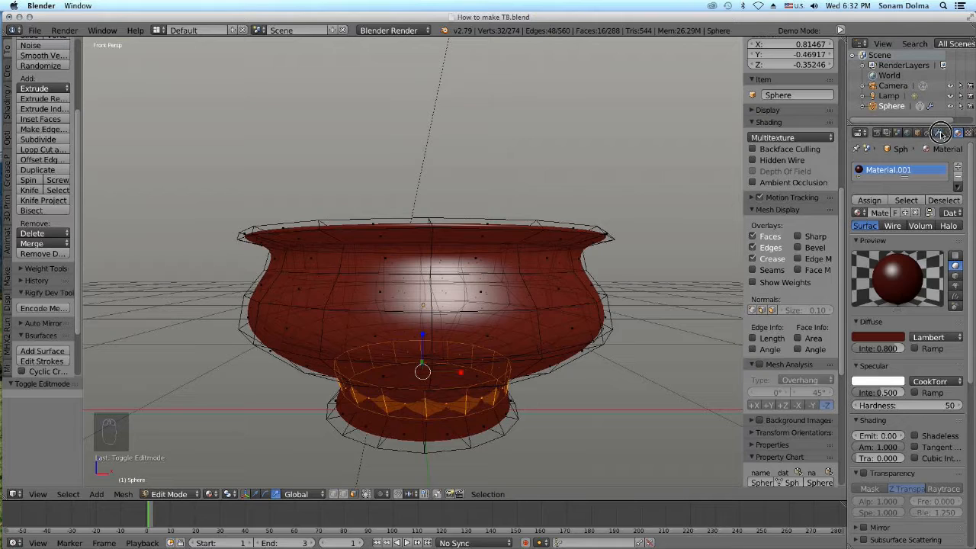
left_click(939, 133)
left_click(858, 258)
left_click(858, 258)
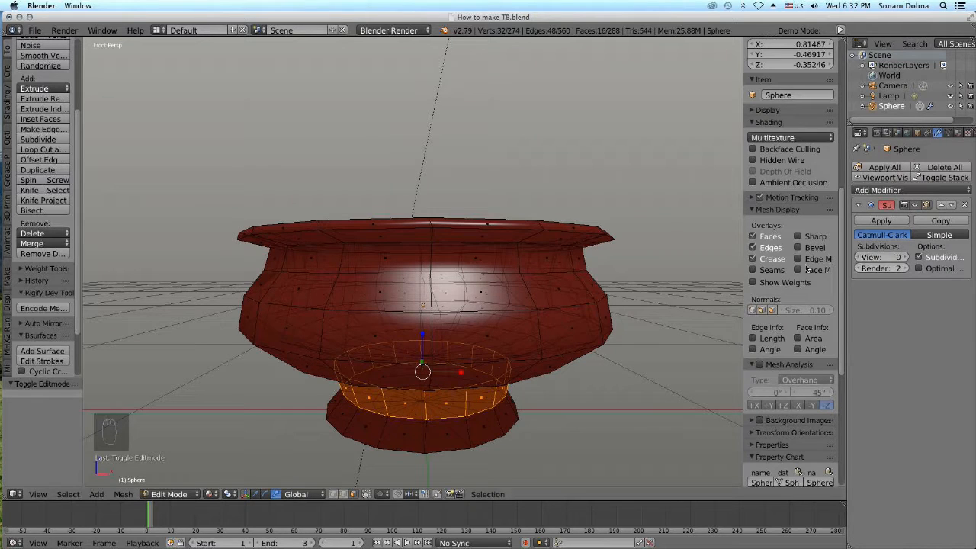
Return the bowl to Object Mode and apply flat shading to it.
scroll(35, 262, "down", 3)
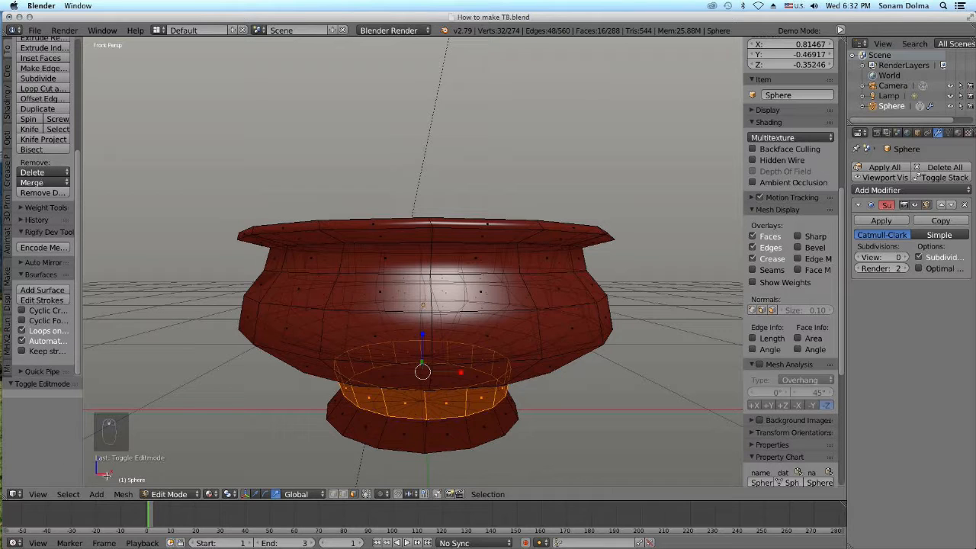
left_click(169, 493)
left_click(162, 488)
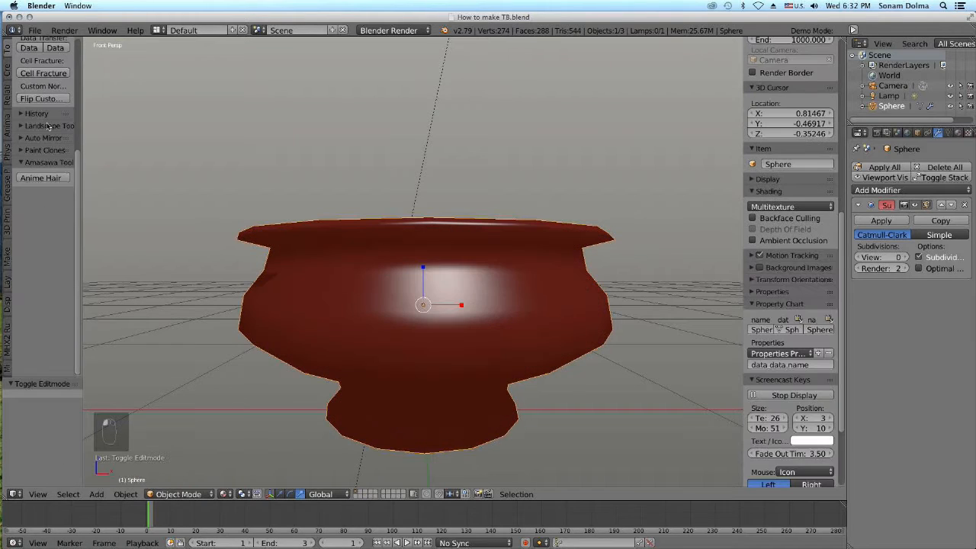
scroll(45, 122, "up", 4)
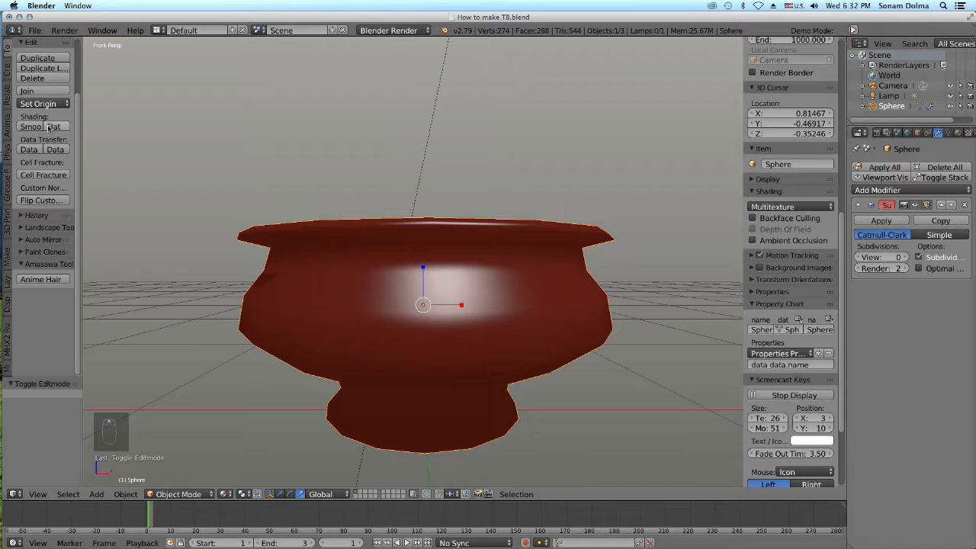
left_click(51, 126)
scroll(464, 355, "down", 5)
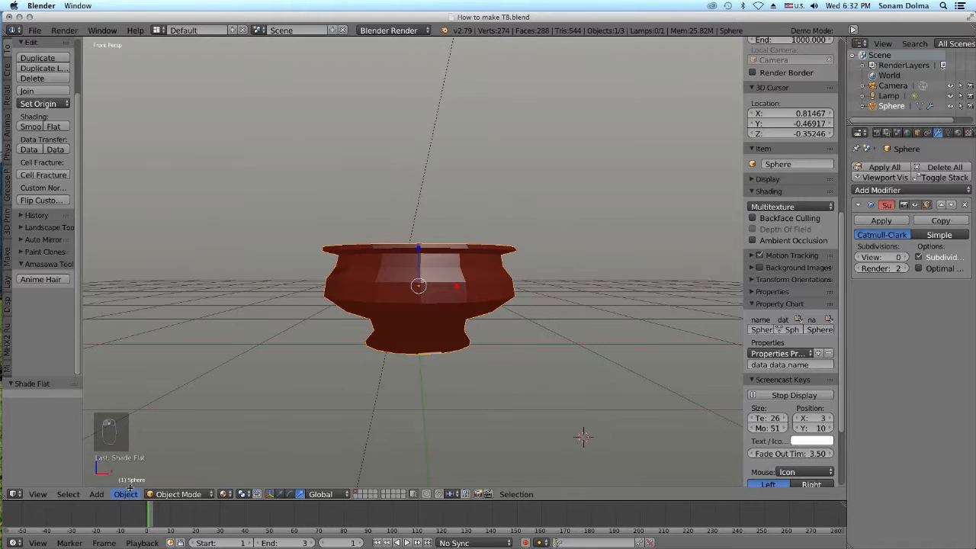
In Edit Mode, select the outer edge loop around the underside of the bowl's base and mark it as a seam.
left_click(169, 494)
left_click(166, 471)
middle_click_drag(583, 435, 612, 159)
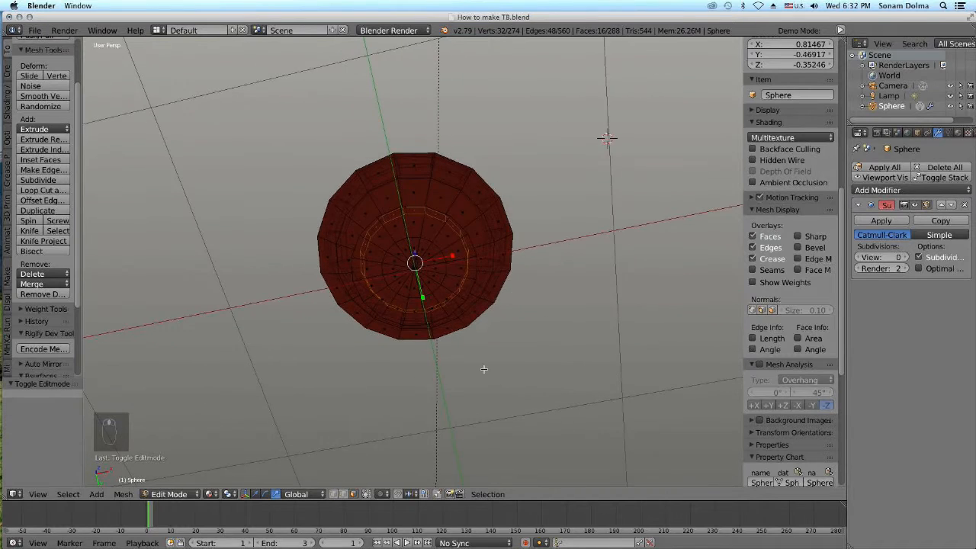
scroll(485, 373, "up", 4)
right_click(477, 299)
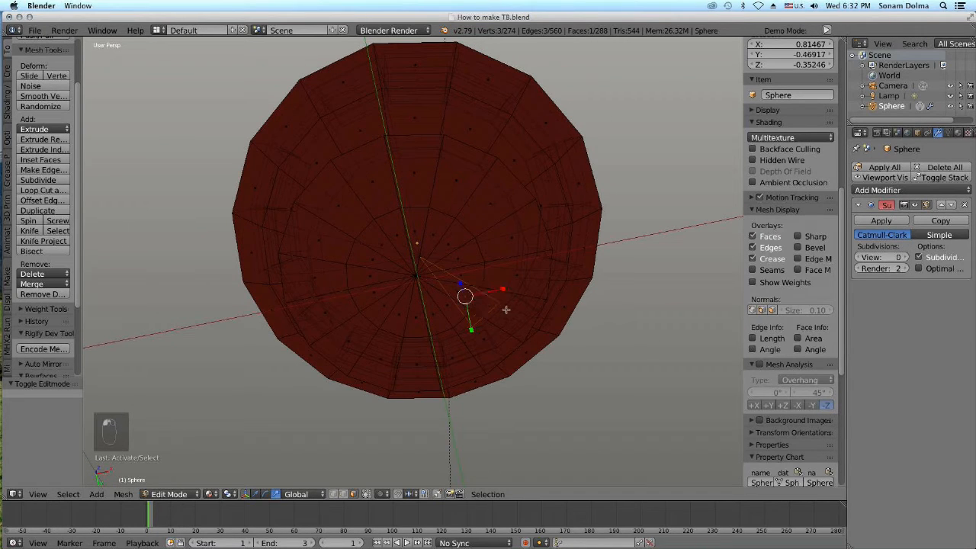
middle_click_drag(495, 323, 516, 335)
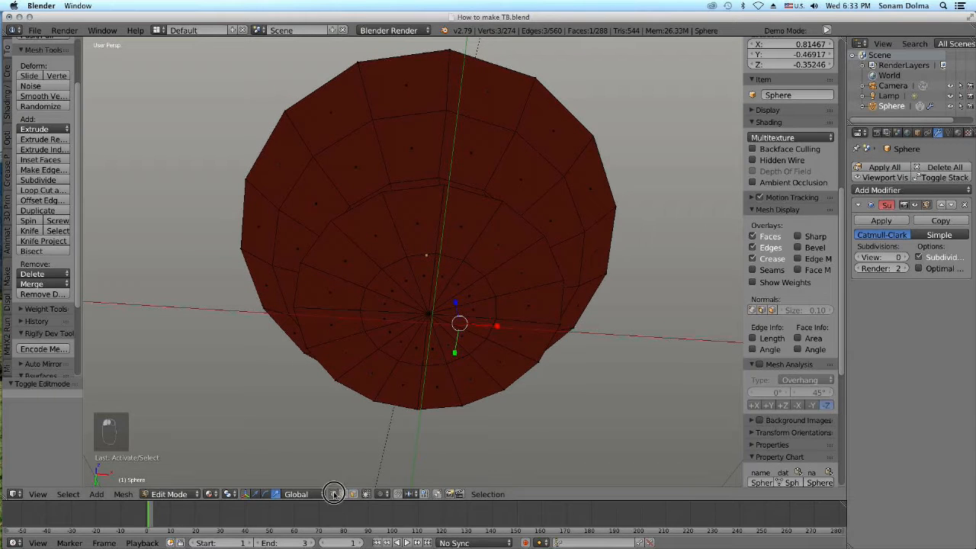
right_click(521, 373)
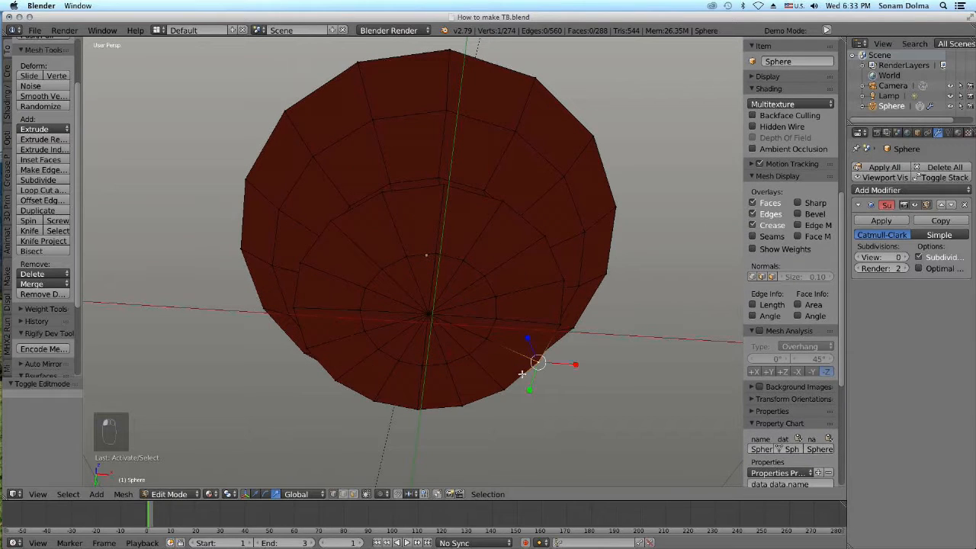
right_click(522, 374, "alt")
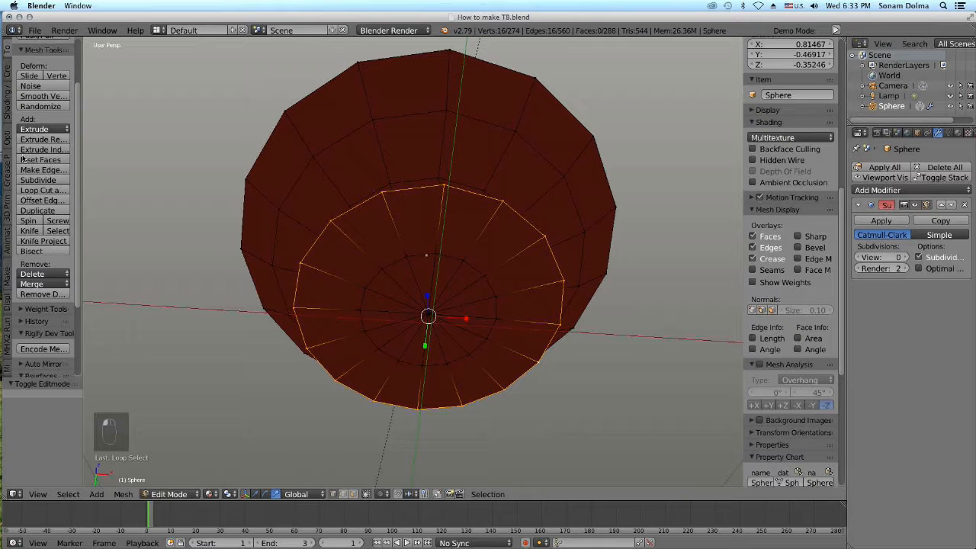
left_click(8, 107)
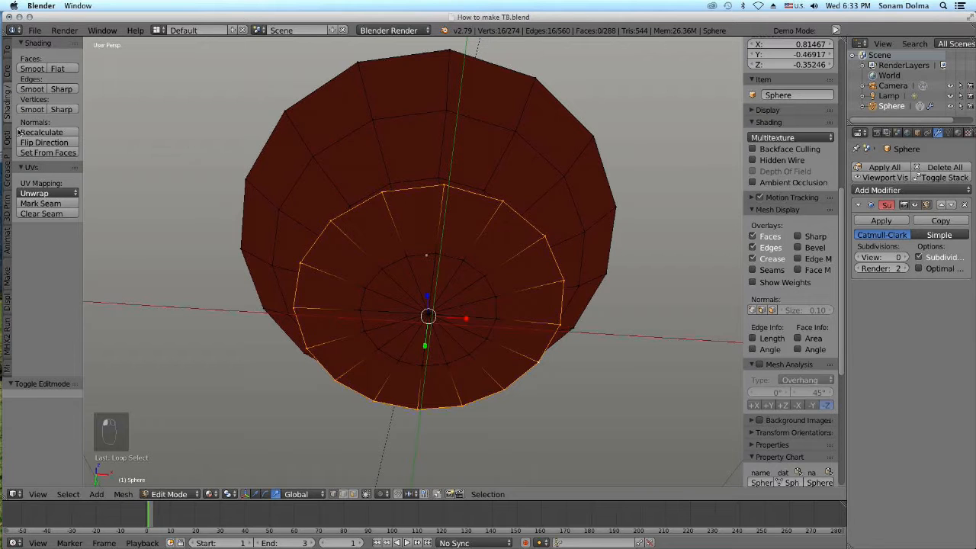
left_click(40, 203)
Select the edge loop inside the bowl just below the rim and mark it as a seam.
middle_click_drag(497, 239, 380, 315)
scroll(442, 344, "up", 4)
scroll(422, 325, "up", 2)
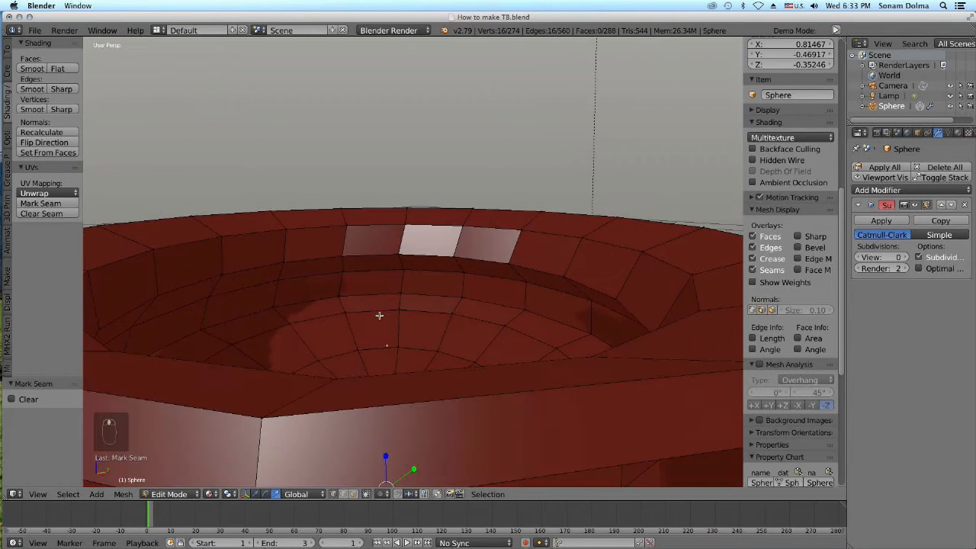
right_click(382, 271, "alt")
left_click(41, 203)
Select the vertical edge loop running up the bowl's side from base to rim and mark it as a seam.
scroll(503, 308, "down", 6)
middle_click_drag(504, 307, 361, 334)
middle_click_drag(482, 338, 411, 305)
scroll(456, 340, "up", 3)
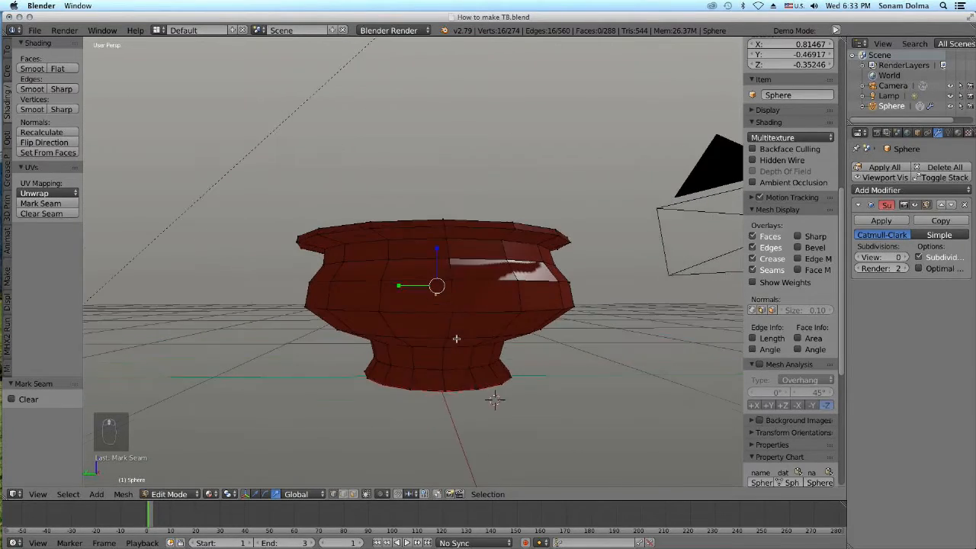
right_click(453, 416, "alt")
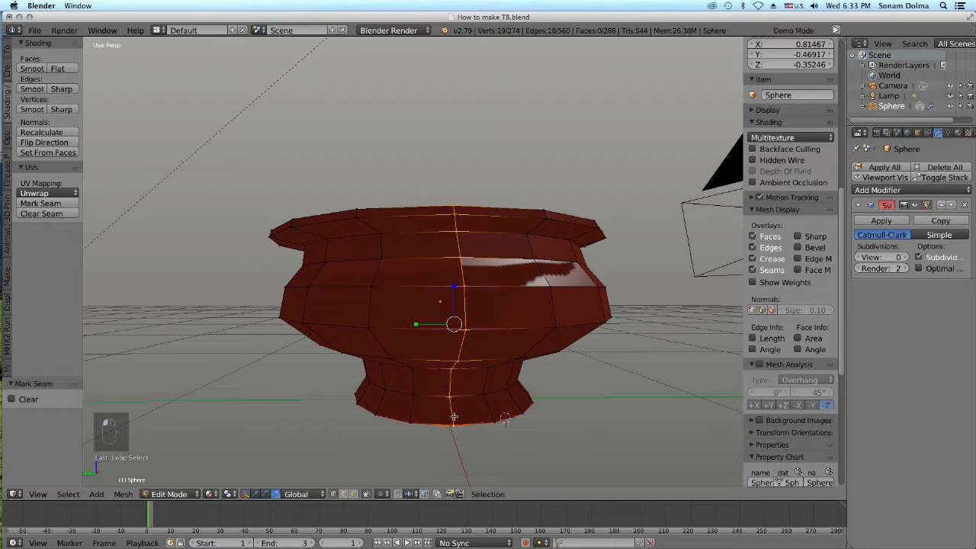
left_click(30, 204)
Add a new texture to the bowl's material and load 0031-cherry-wood-fine-medium-color-texture-seamless-hr.jpg as its image.
scroll(496, 399, "down", 5)
middle_click_drag(474, 312, 451, 338)
scroll(508, 351, "up", 3)
scroll(451, 337, "up", 2)
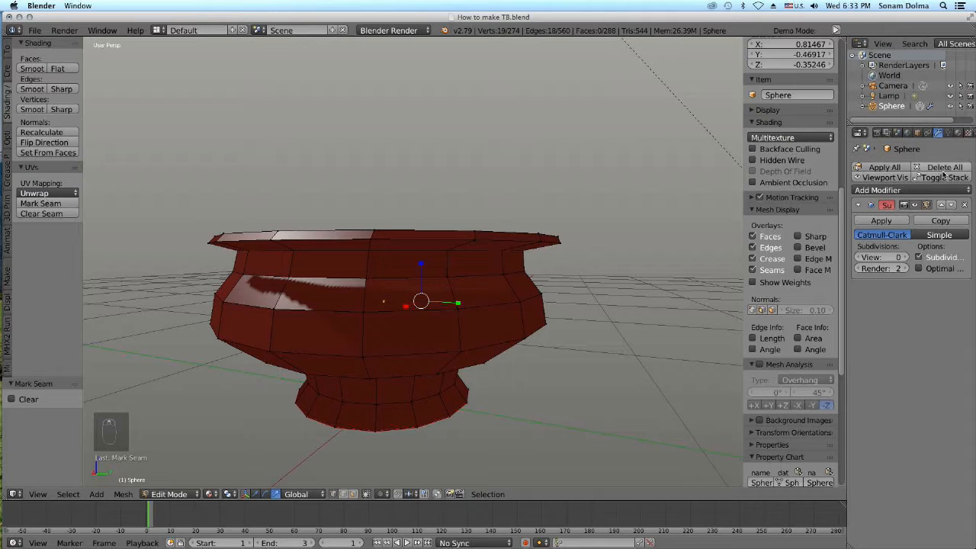
left_click(957, 133)
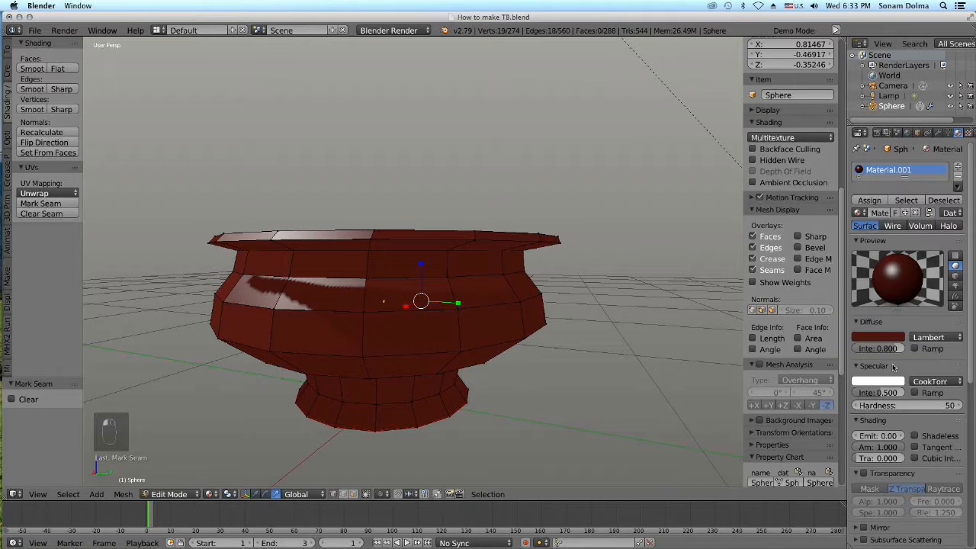
left_click(967, 133)
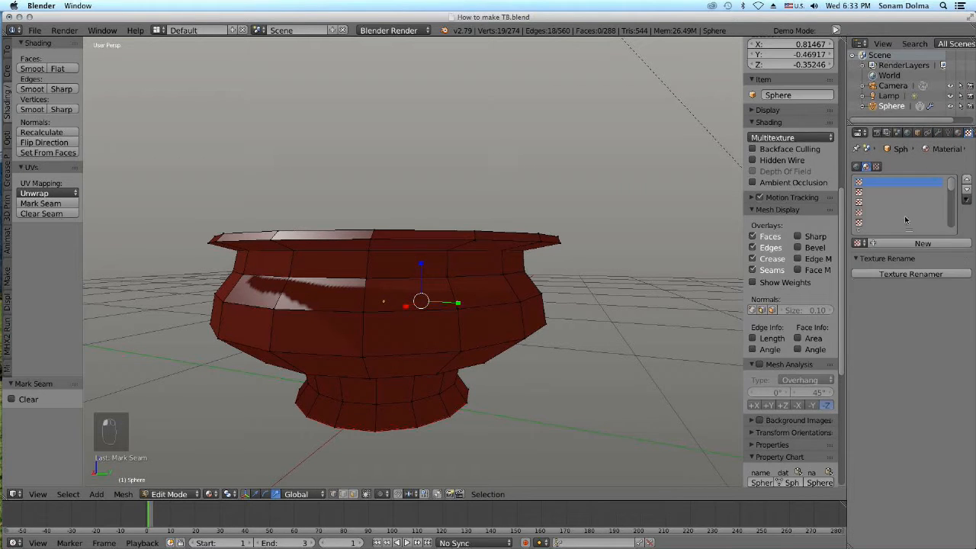
left_click(906, 243)
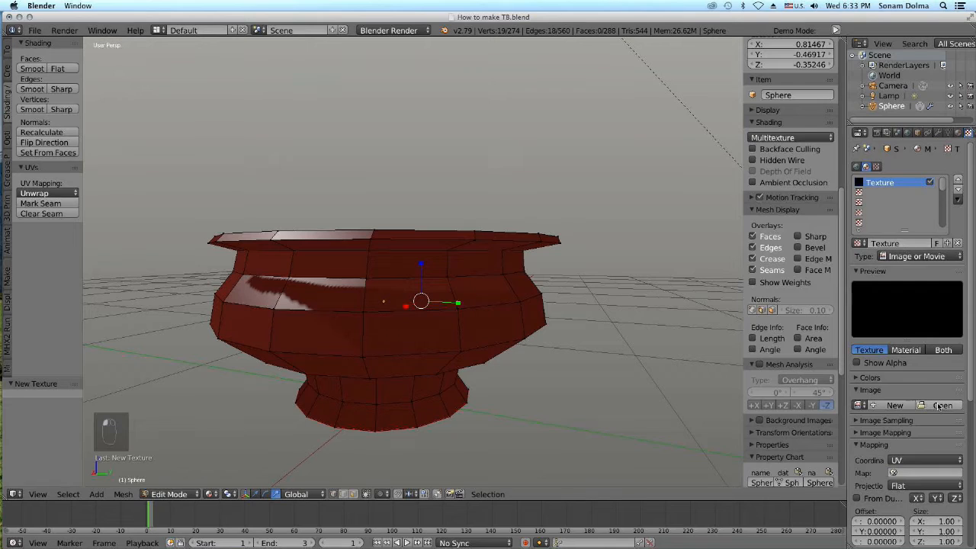
left_click(942, 406)
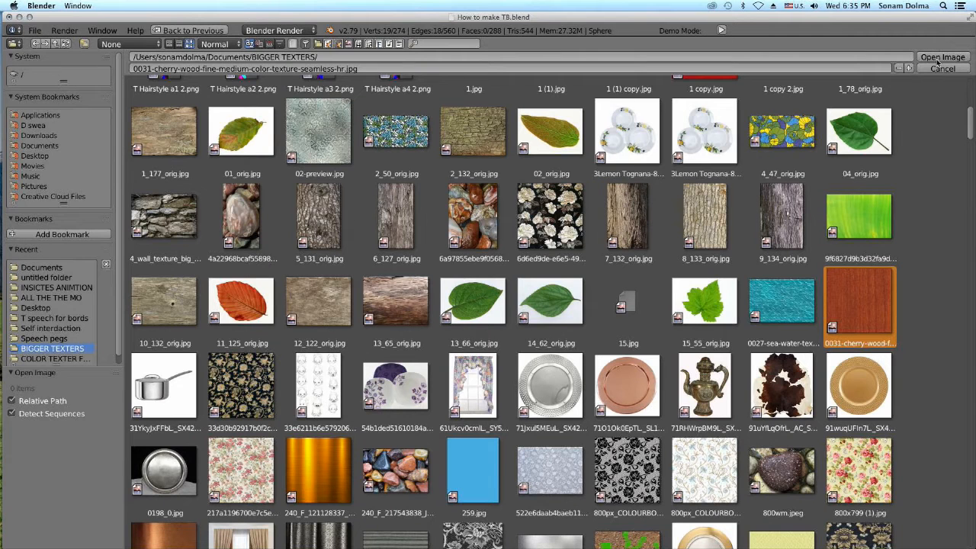
left_click(941, 57)
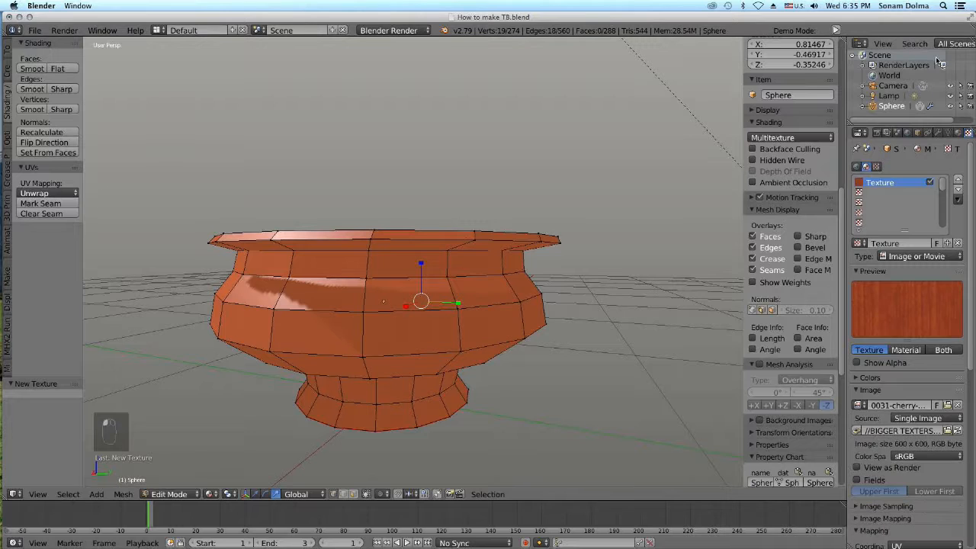
Split the 3D viewport, turn the new area into a UV/Image Editor and display the cherry wood image in it.
left_click_drag(845, 40, 409, 109)
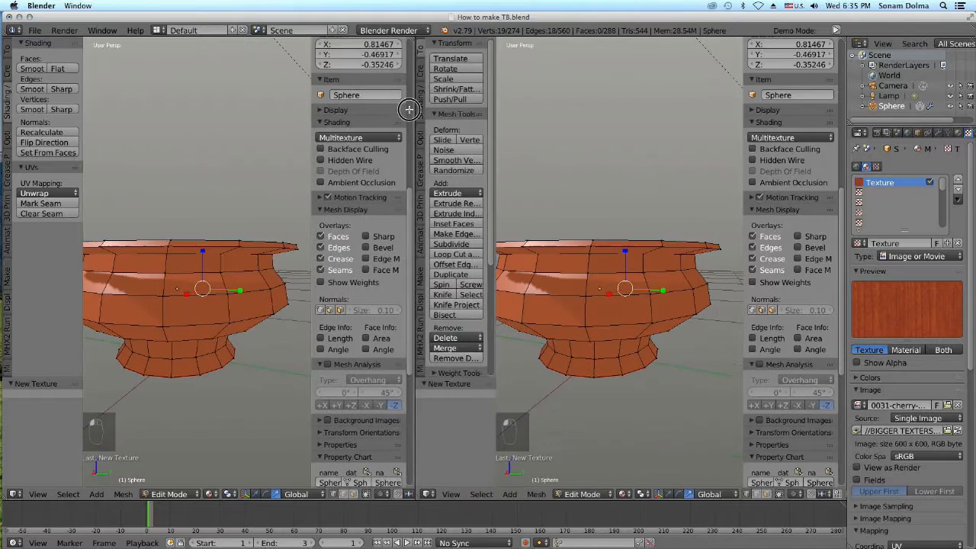
left_click(422, 494)
left_click(440, 417)
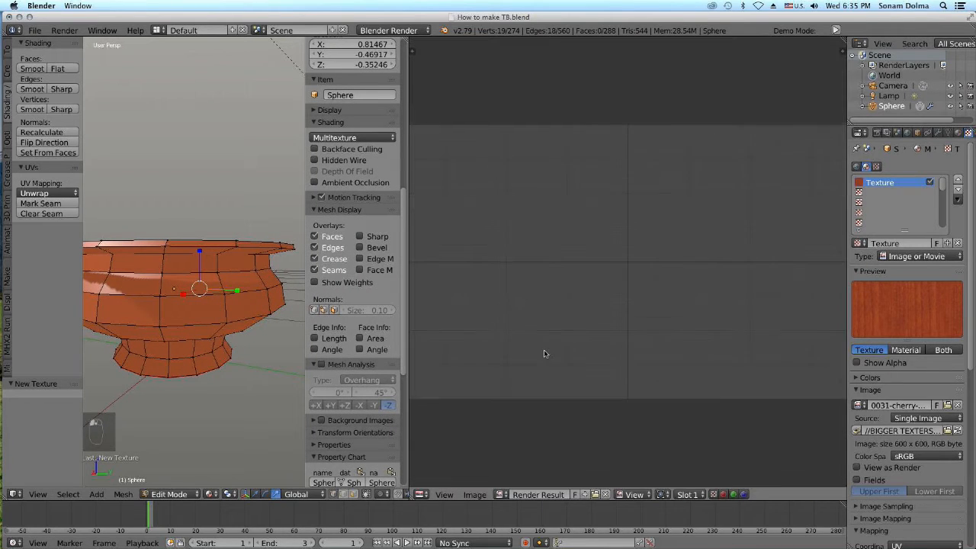
left_click(503, 494)
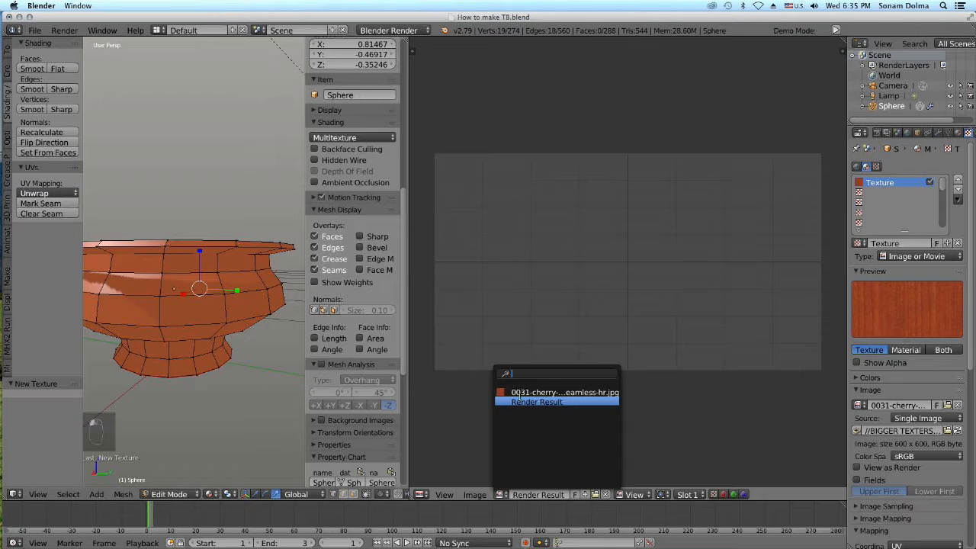
left_click(520, 392)
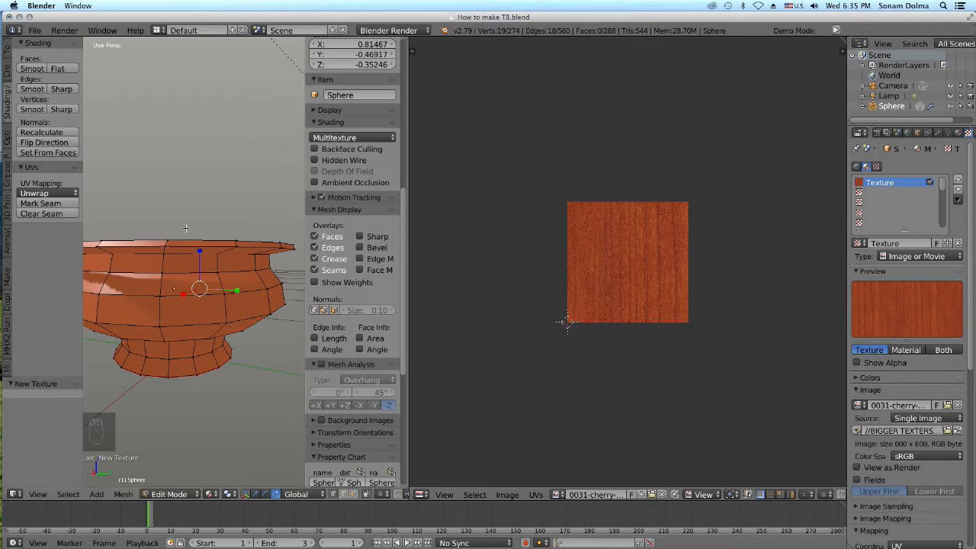
Select the bowl's entire mesh and unwrap it along the marked seams.
key("a")
key("a")
key("u")
left_click(206, 211)
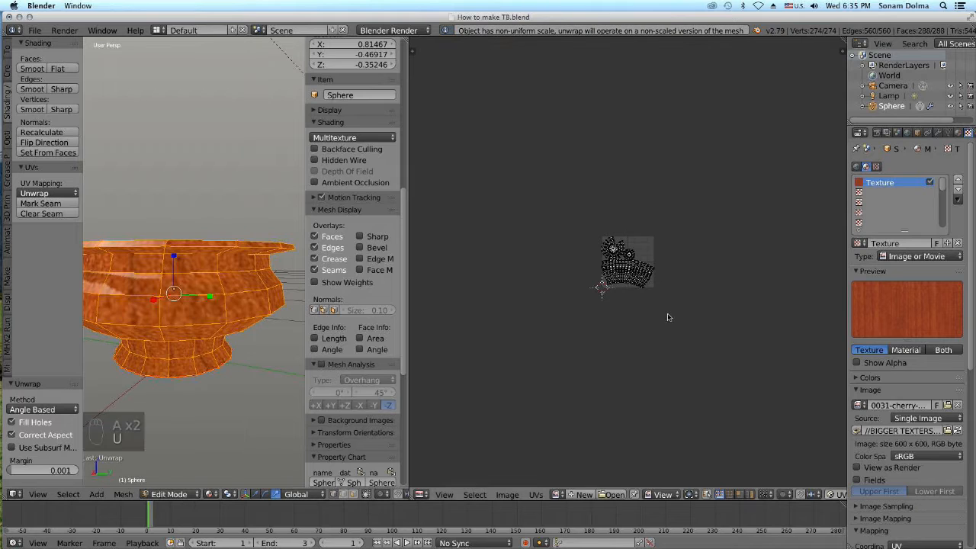
Select all vertices of the two circular UV islands, the large notched disc and the small round one, using Loop Select and Circle Select.
scroll(668, 317, "up", 6)
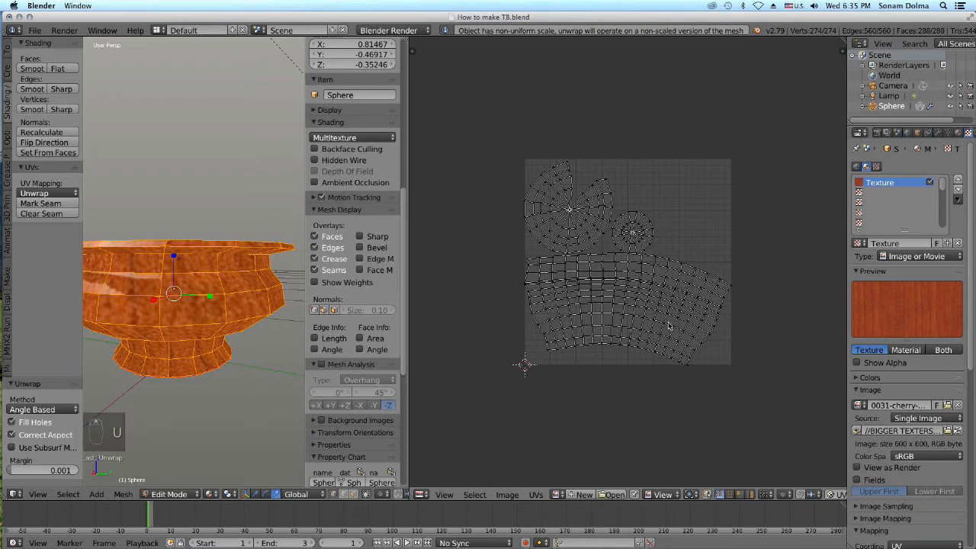
left_click(647, 248, "alt")
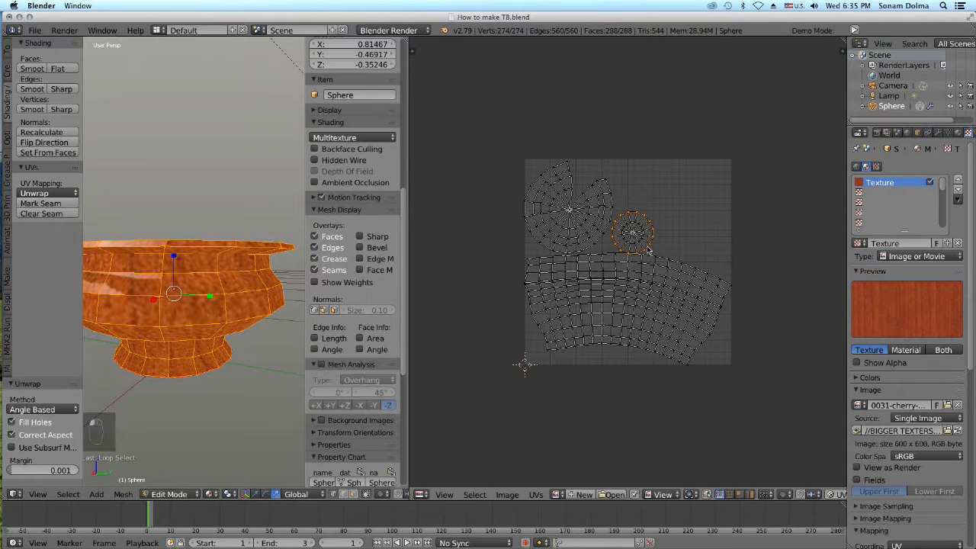
key("c")
left_click_drag(633, 234, 630, 233)
key("Escape")
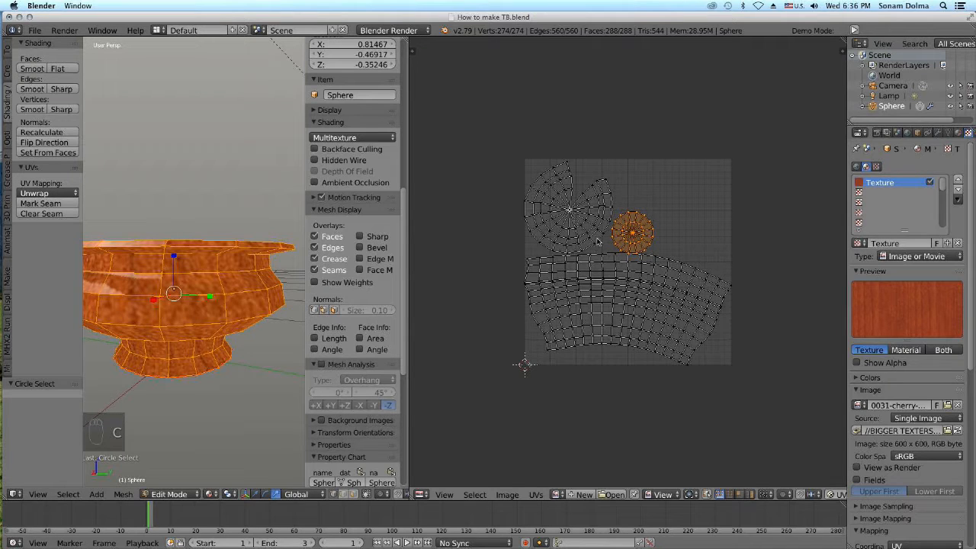
key("c")
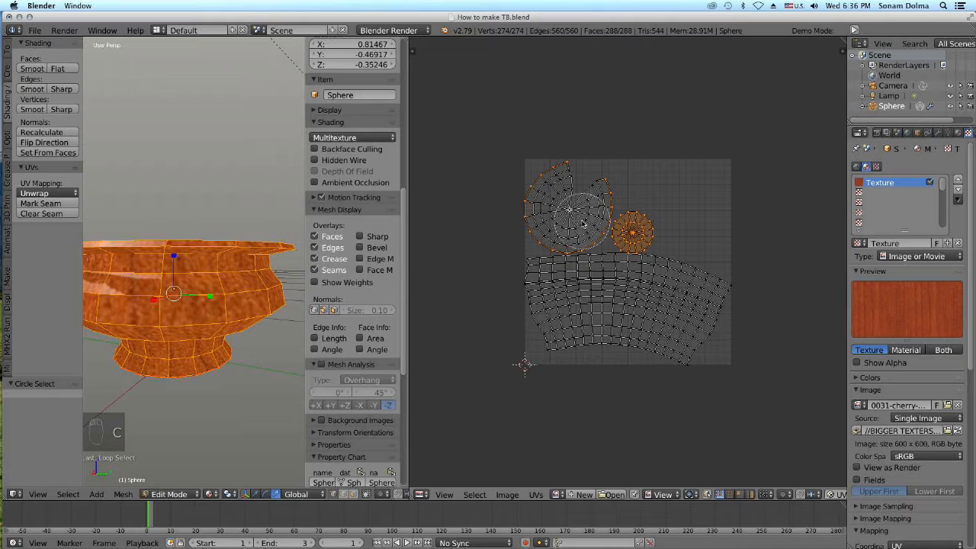
mouse_move(569, 207)
left_mouse_down()
mouse_move(581, 205)
mouse_move(568, 192)
mouse_move(557, 207)
mouse_move(577, 220)
left_mouse_up()
key("Escape")
left_click(577, 225)
Move the two selected circular islands above the image area and rotate them by about -17.7°.
key("g")
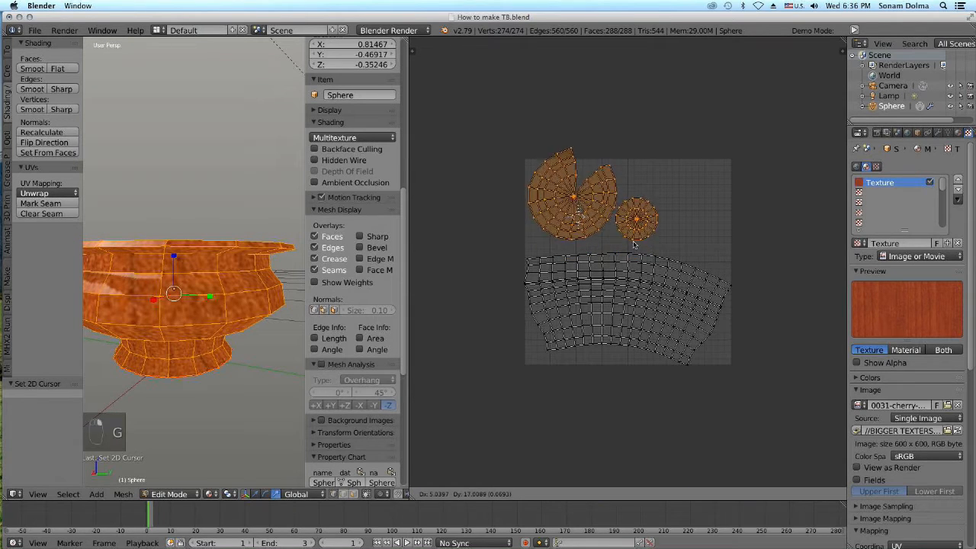
left_click(639, 166)
key("r")
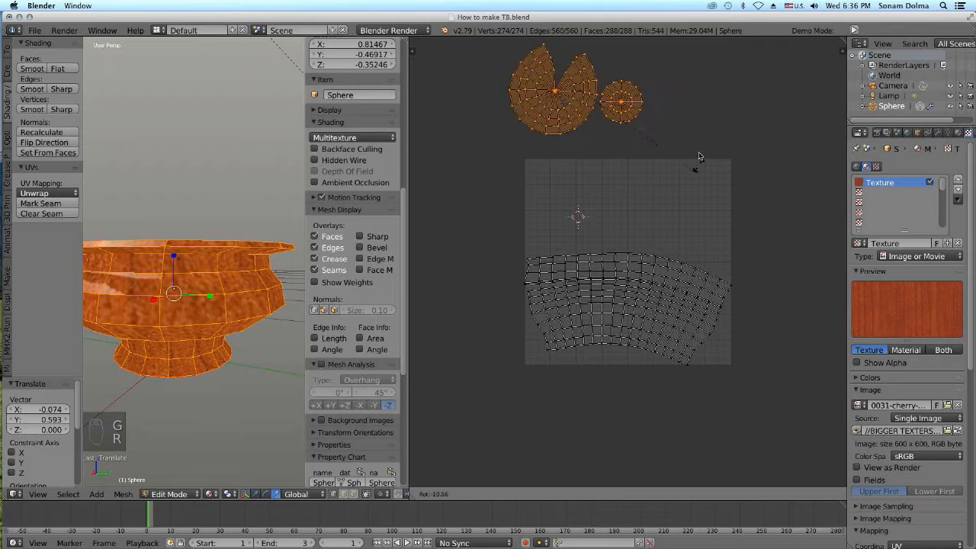
left_click(683, 208)
Drop the circular islands from the selection and display the cherry wood image behind the UV layout.
left_click(651, 287)
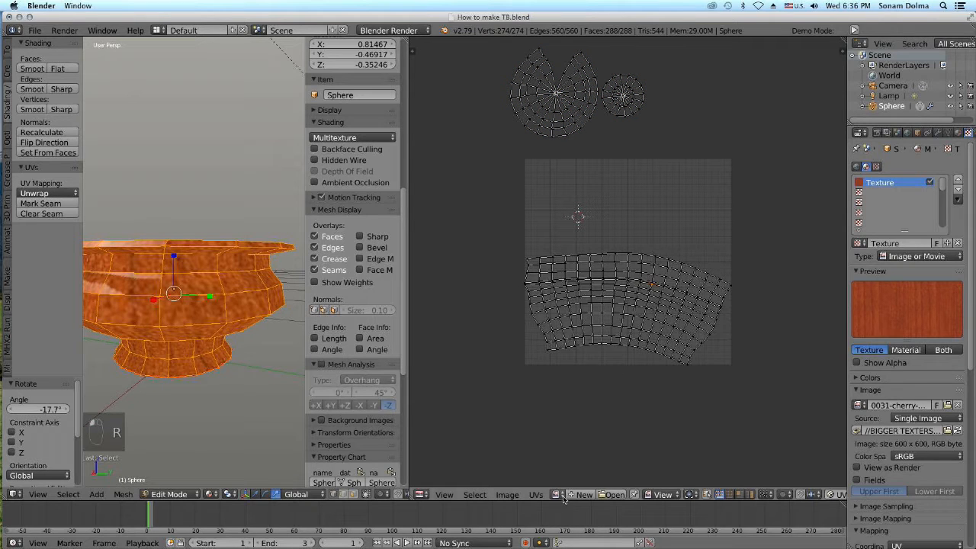
left_click(564, 494)
left_click(582, 391)
scroll(666, 362, "down", 4)
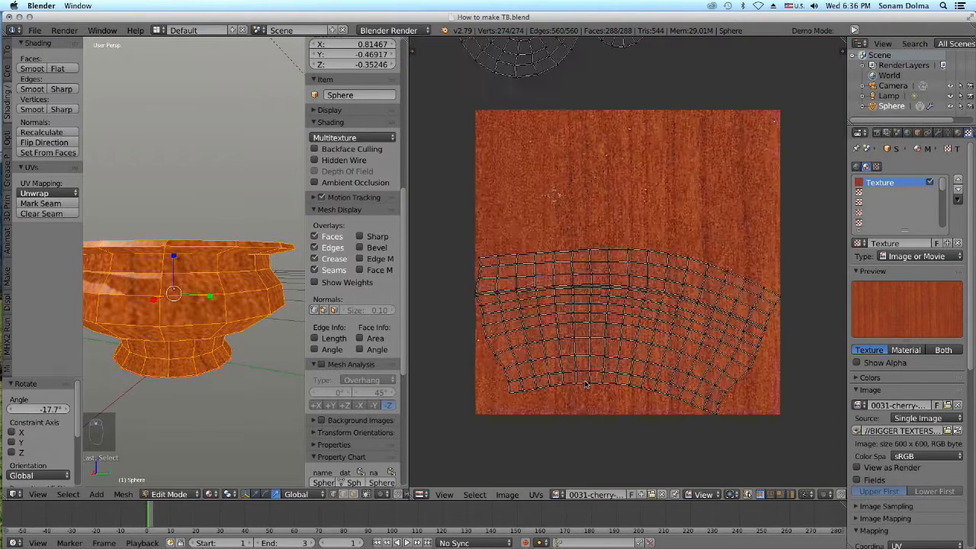
Select every UV island and deselect the two circular ones with Circle Select, leaving only the curved side island selected.
key("s")
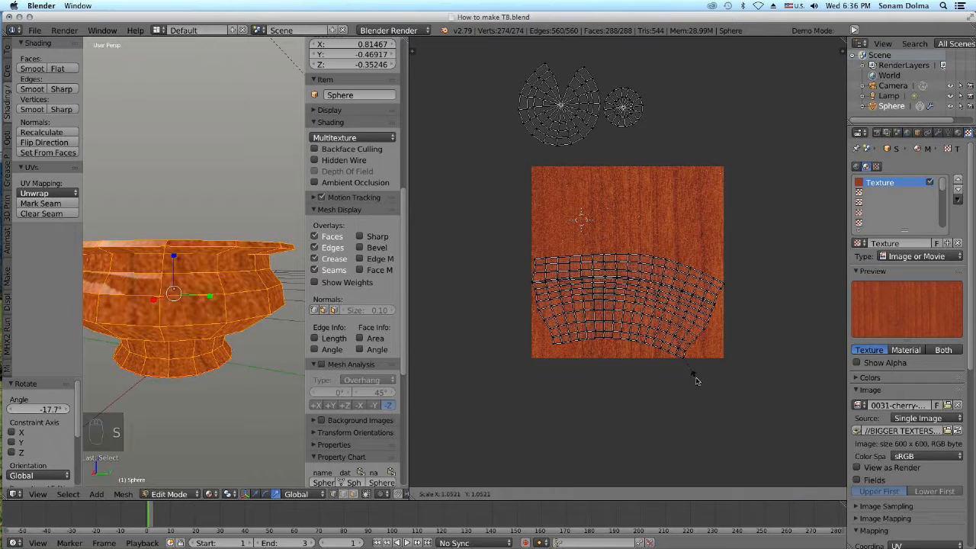
left_click(660, 348)
key("a")
key("a")
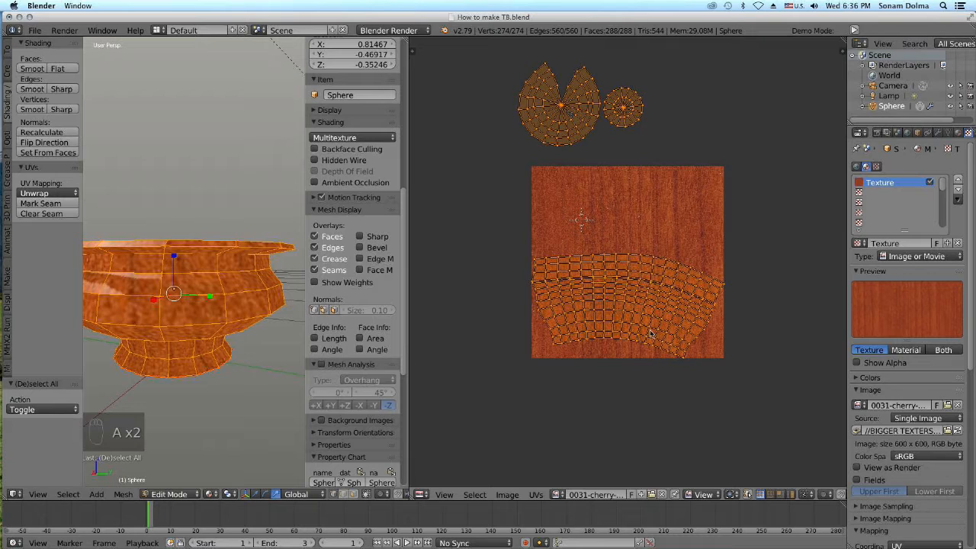
key("c")
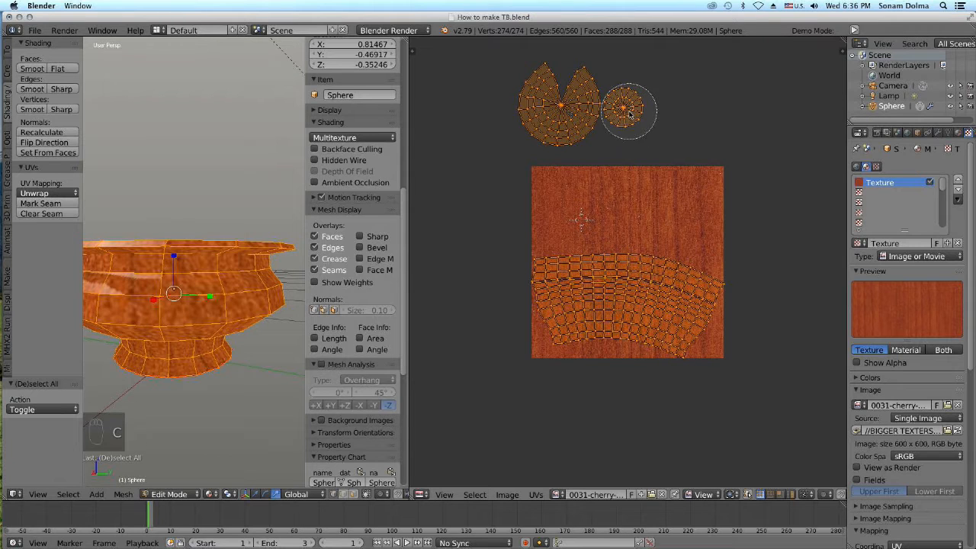
scroll(629, 112, "down", 5)
middle_click_drag(628, 112, 543, 103)
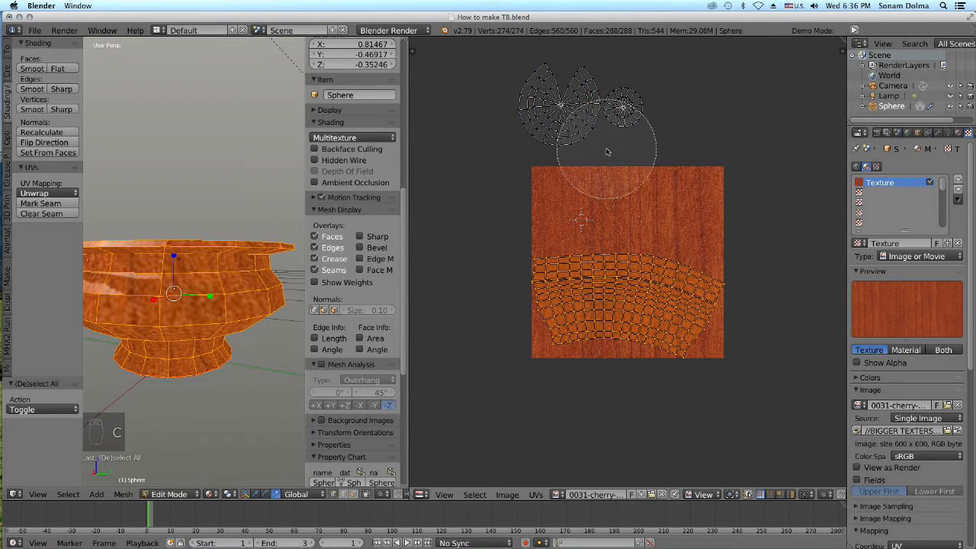
right_click(722, 348)
Rotate the curved side island by about 89° to stand upright, and correct its angle by about -8°.
key("r")
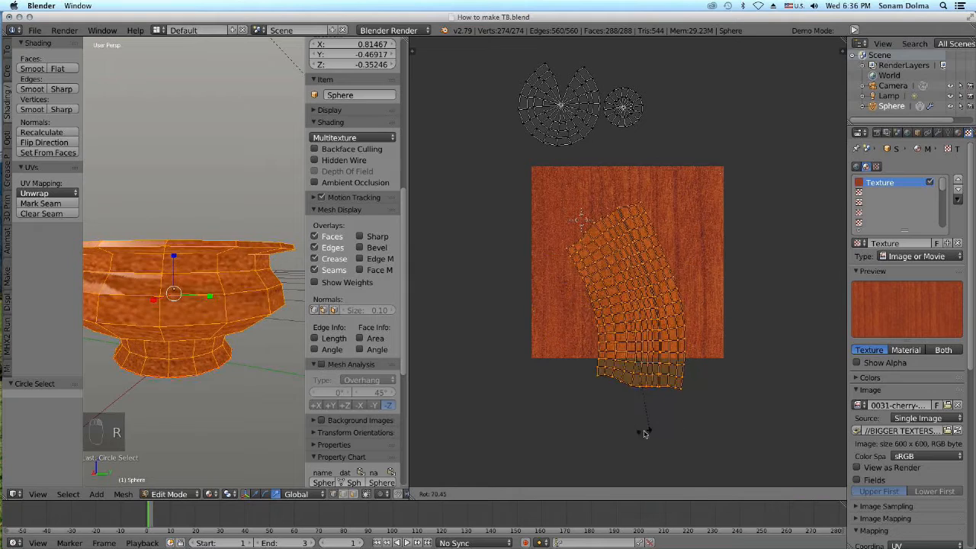
left_click(610, 425)
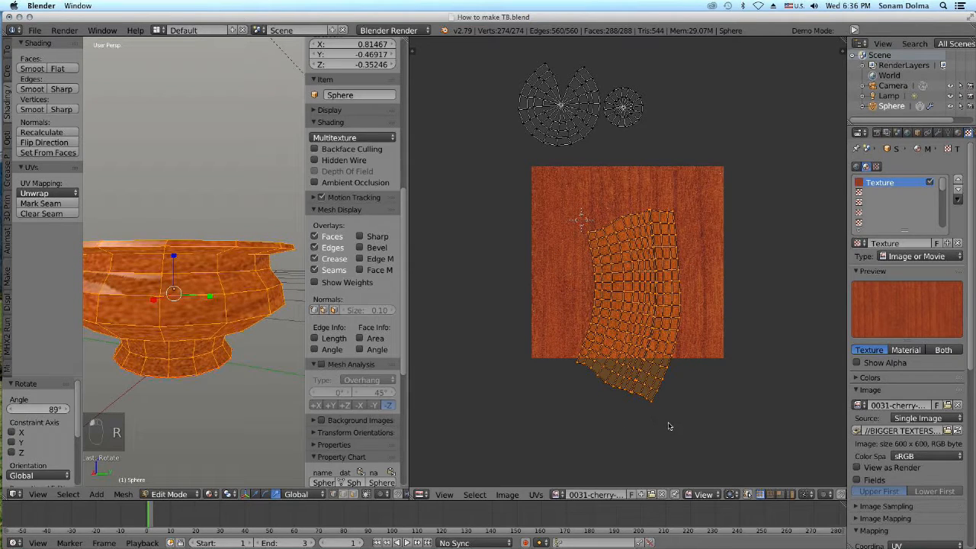
key("r")
left_click(671, 396)
Move the upright side island up over the cherry wood image and scale it by about 1.476.
key("g")
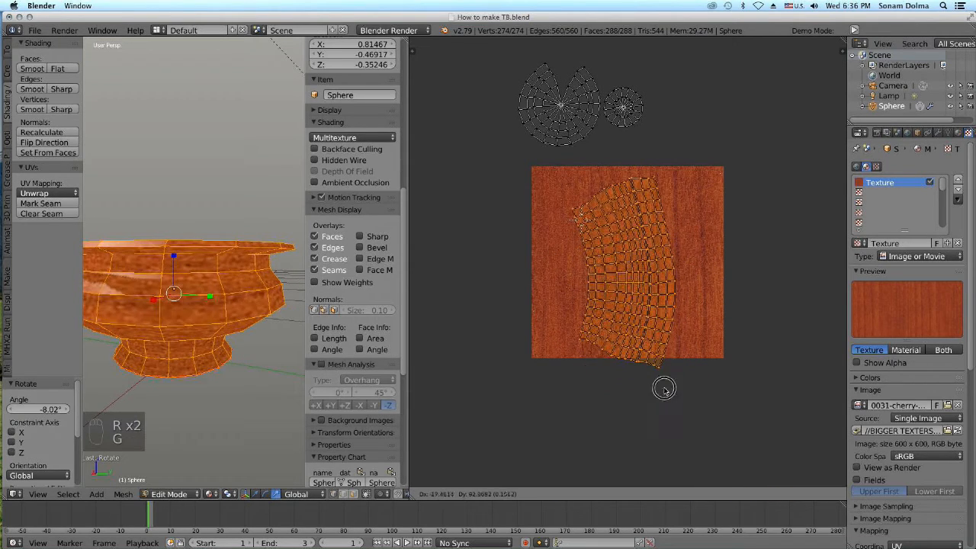
left_click(688, 357)
key("s")
left_click(736, 399)
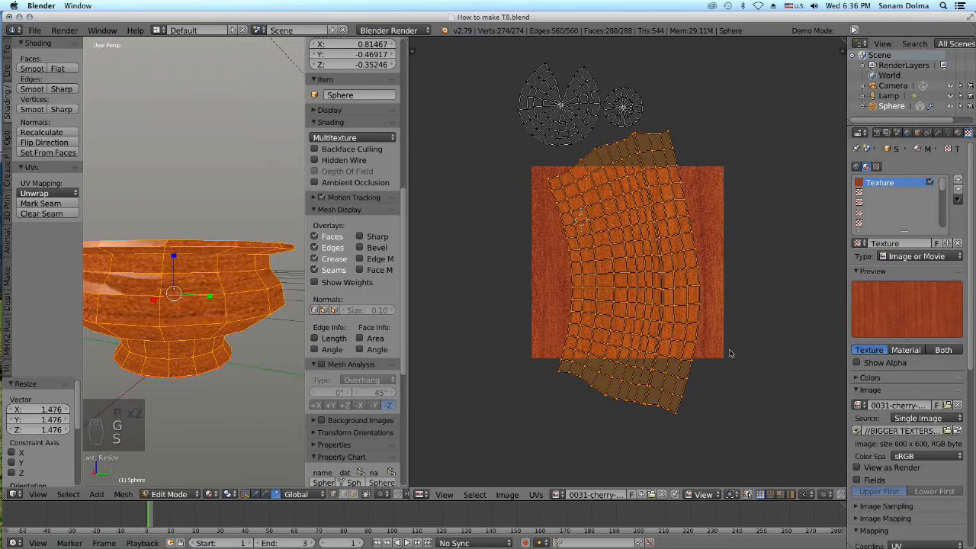
Rotate the side island by about 90.2° and a further 1.59° to lie horizontally, and scale it by about 1.531.
key("r")
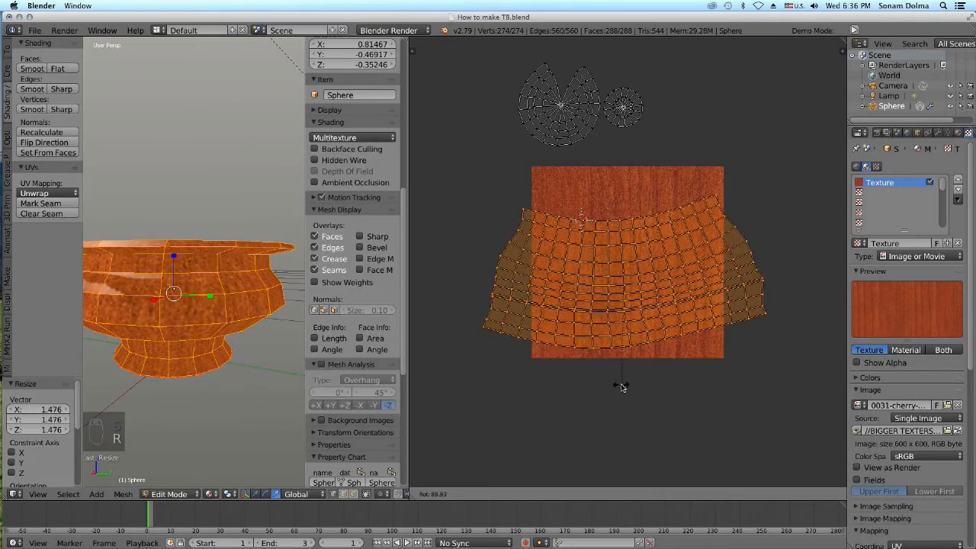
left_click(617, 386)
key("r")
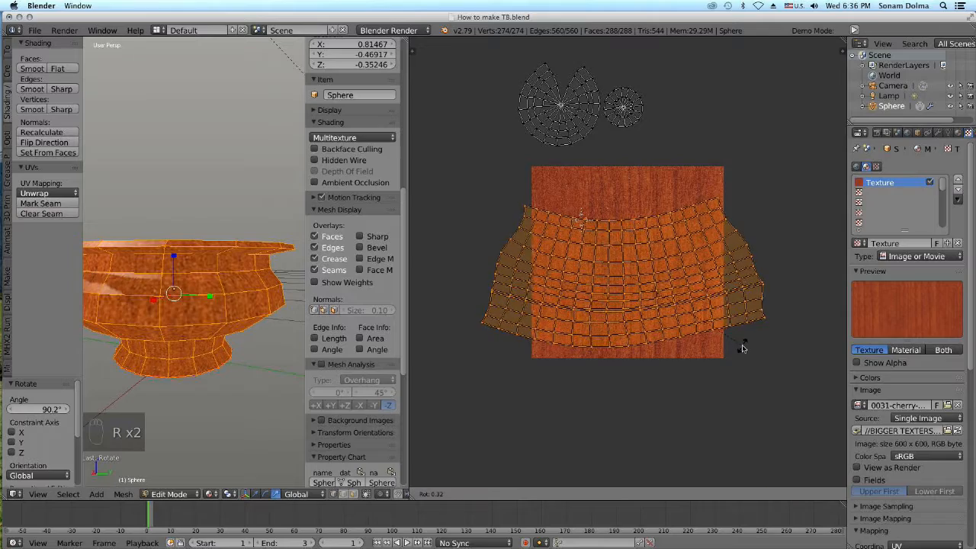
left_click(739, 345)
key("s")
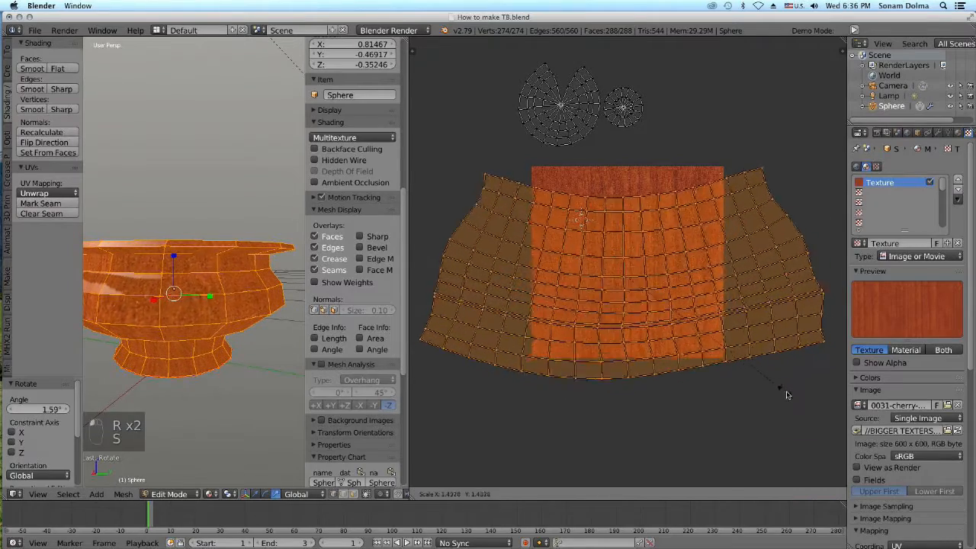
left_click(784, 391)
Check the wood grain on the bowl, unlink the cherry wood image from its texture and browse the BIGGER TEXTERS folder as thumbnails.
middle_click_drag(215, 340, 214, 311)
scroll(214, 311, "up", 3)
scroll(214, 327, "up", 2)
middle_click_drag(192, 371, 225, 358)
scroll(206, 345, "down", 4)
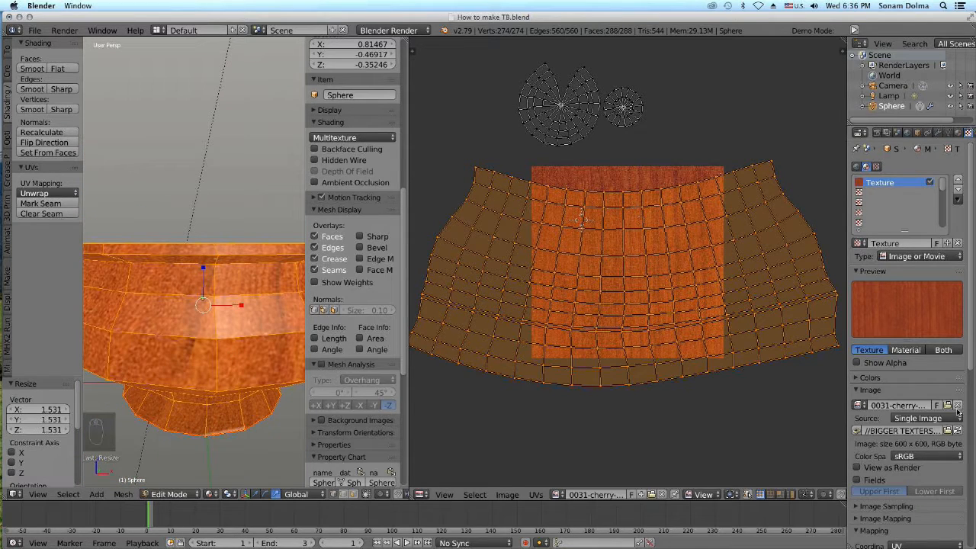
left_click(958, 406)
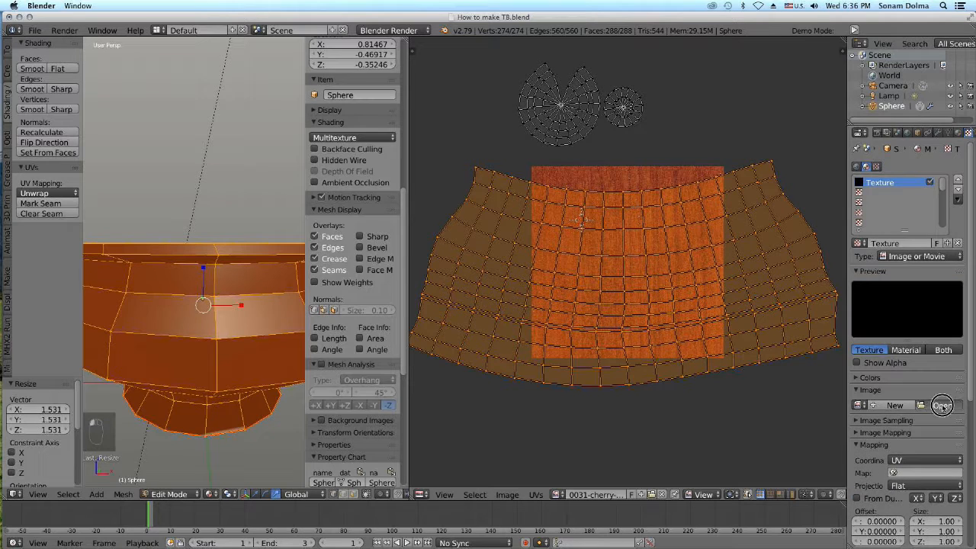
left_click(943, 406)
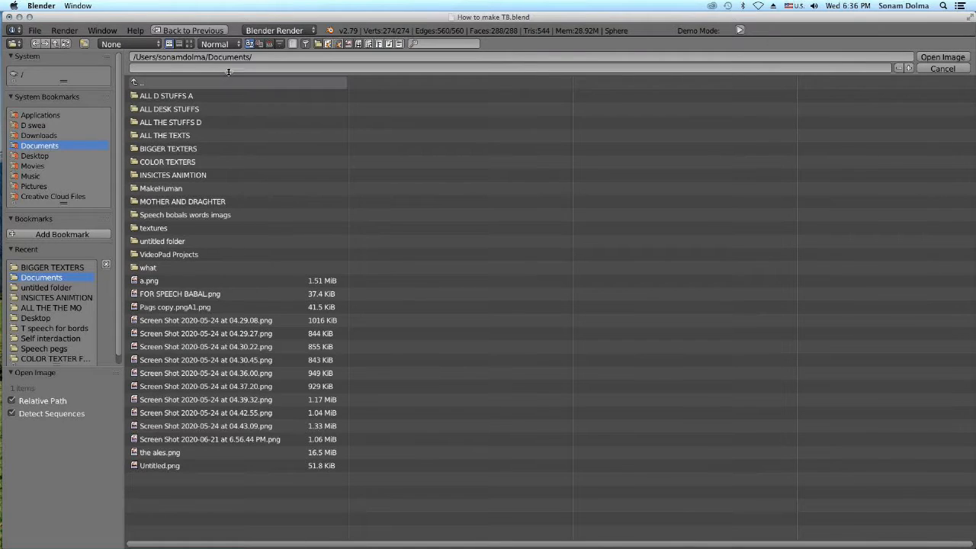
left_click(189, 44)
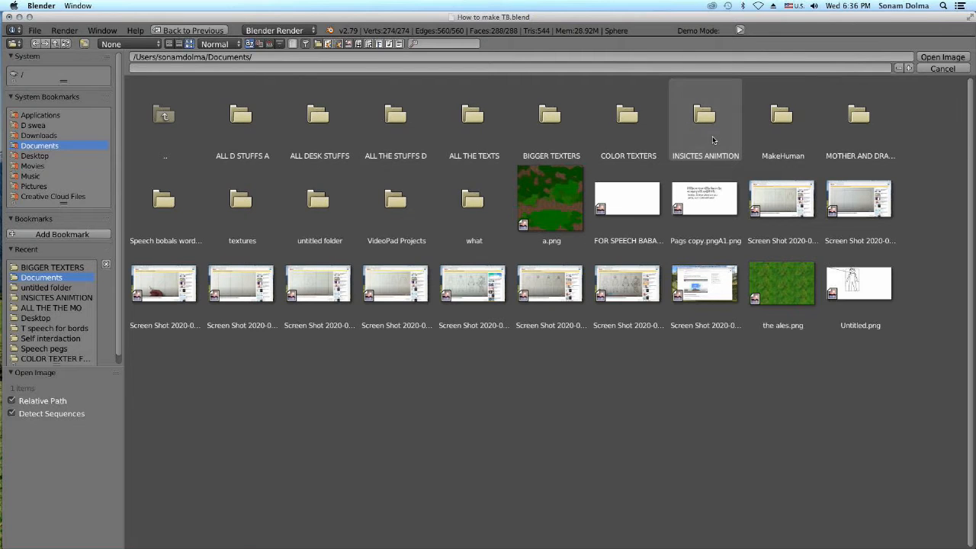
left_click(551, 118)
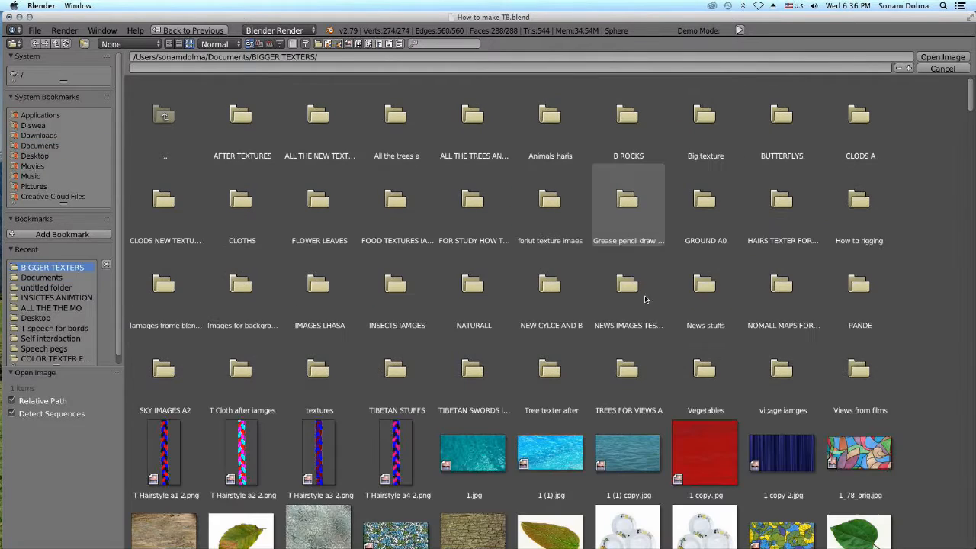
Load 102074391-stock-vector-red-wooden-texture-vector-seamless-pattern-template-for-illustrations-posters-backgrounds-prints-wal (1).jpg as the bowl texture's image.
scroll(711, 455, "down", 2)
scroll(712, 455, "down", 8)
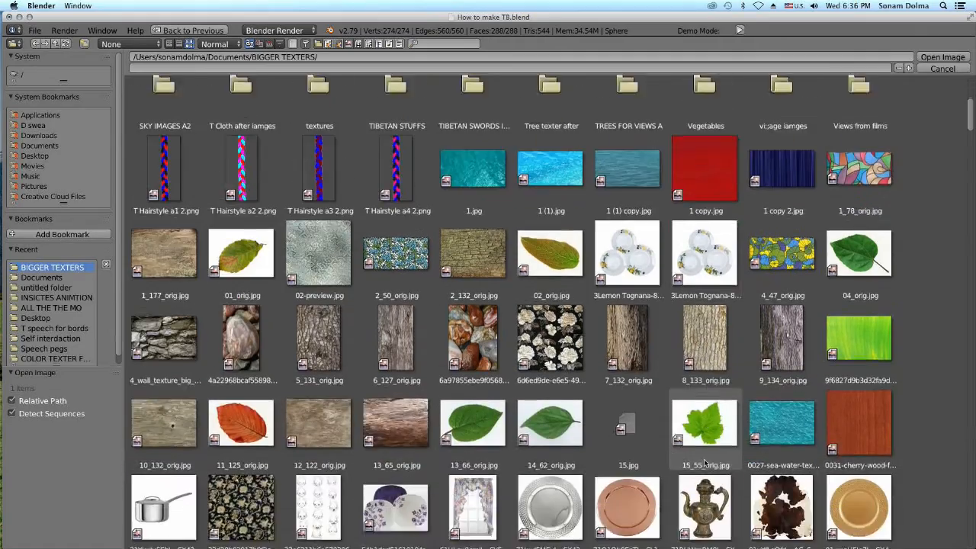
scroll(705, 462, "down", 7)
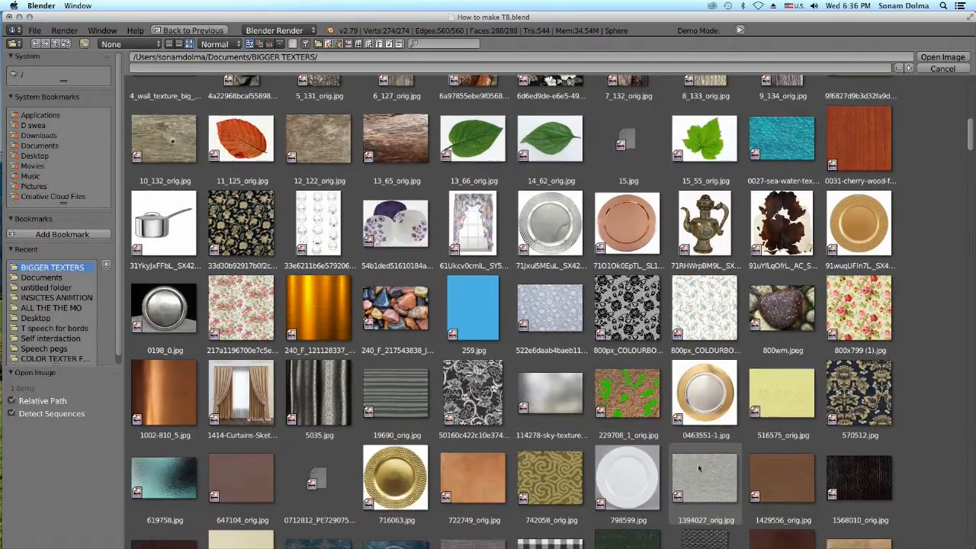
scroll(695, 474, "down", 8)
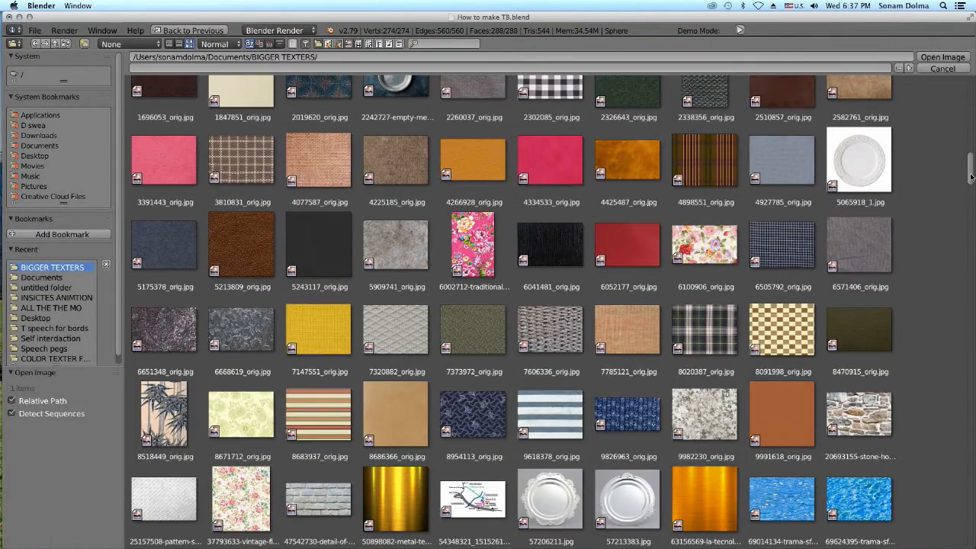
left_click_drag(968, 173, 968, 185)
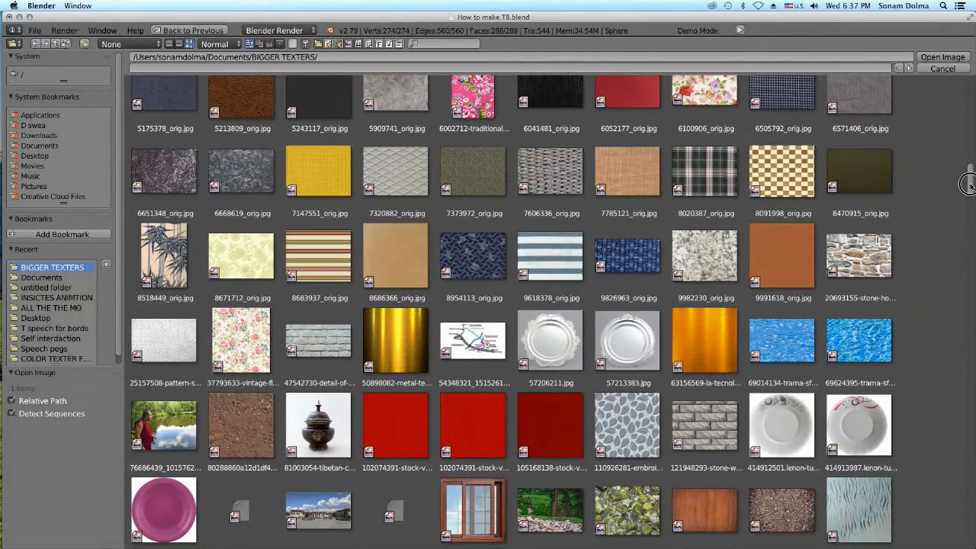
scroll(475, 353, "down", 3)
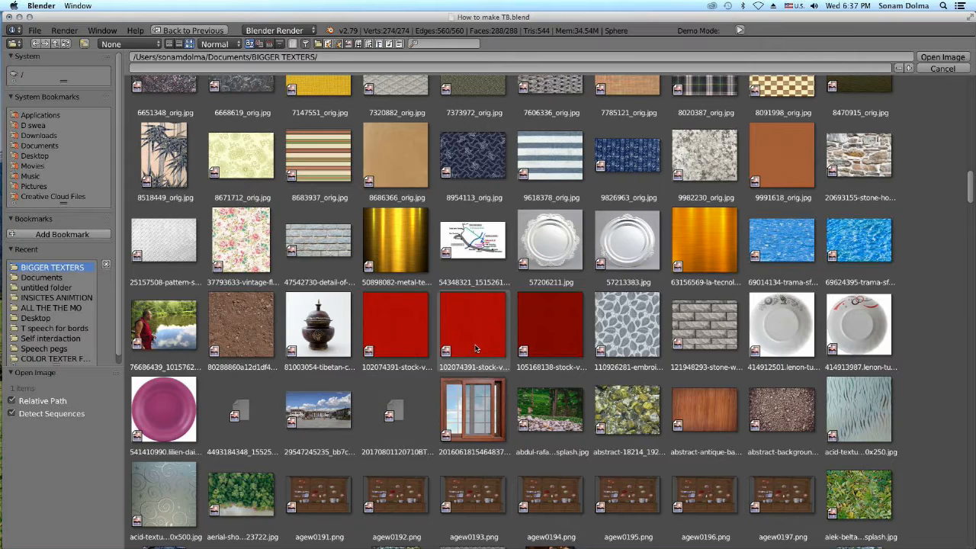
left_click(475, 343)
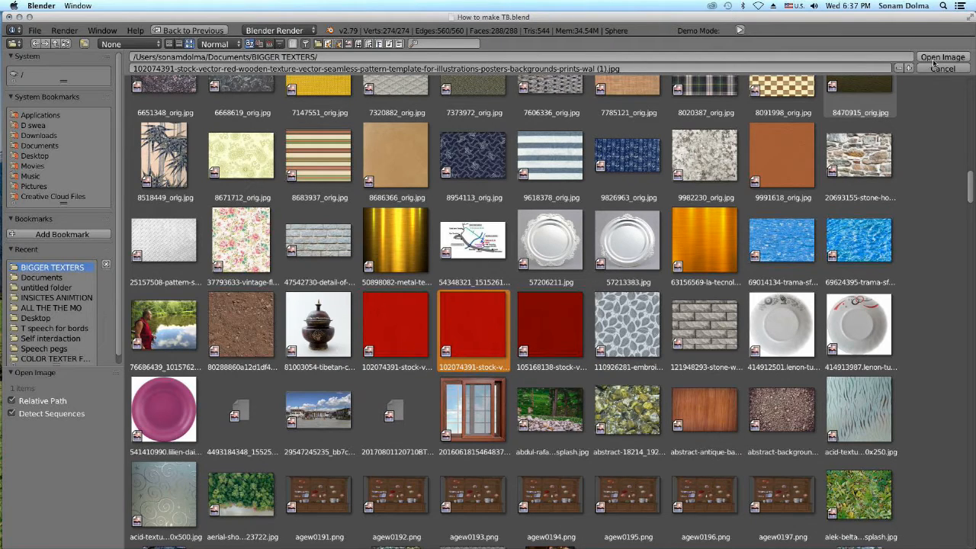
left_click(939, 57)
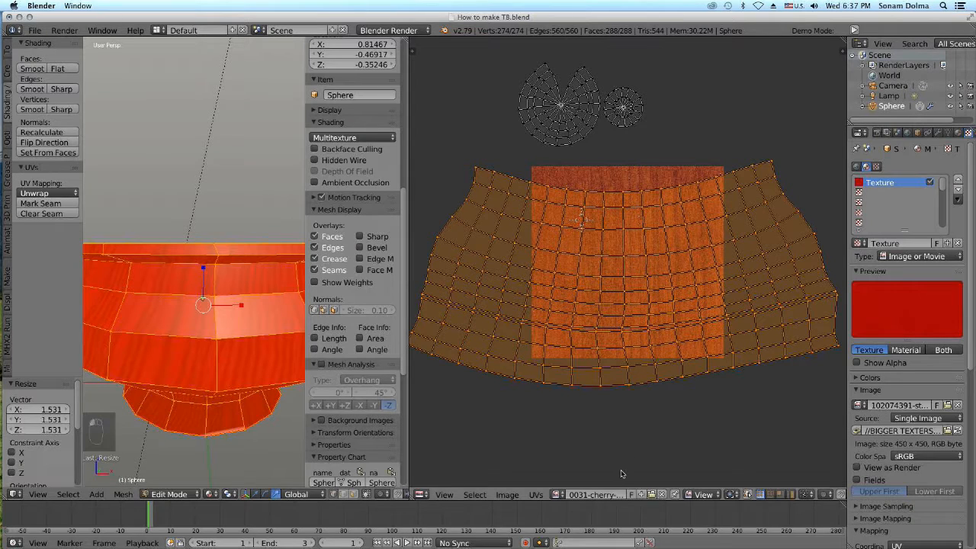
Display the red wooden texture image behind the UV layout in place of the cherry wood image.
left_click(559, 493)
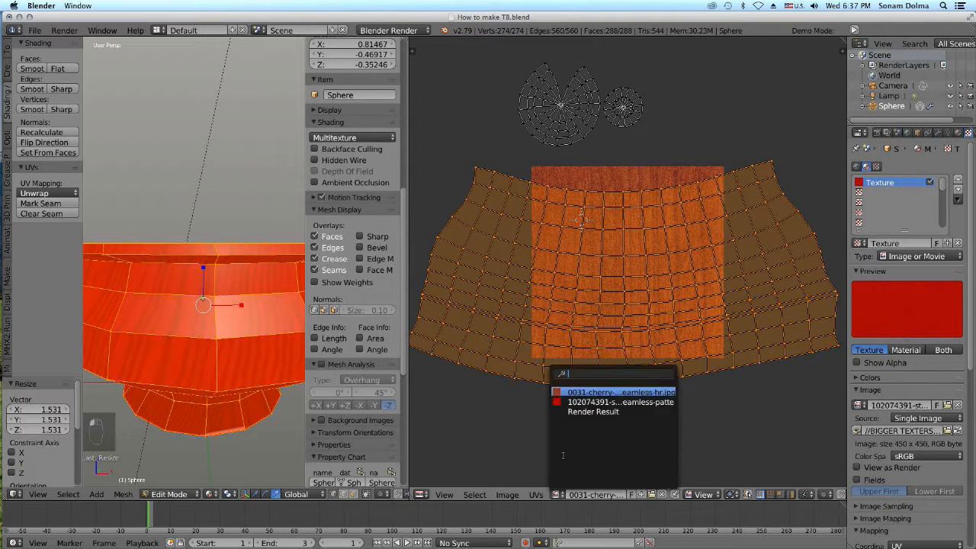
left_click(568, 402)
scroll(699, 376, "up", 1)
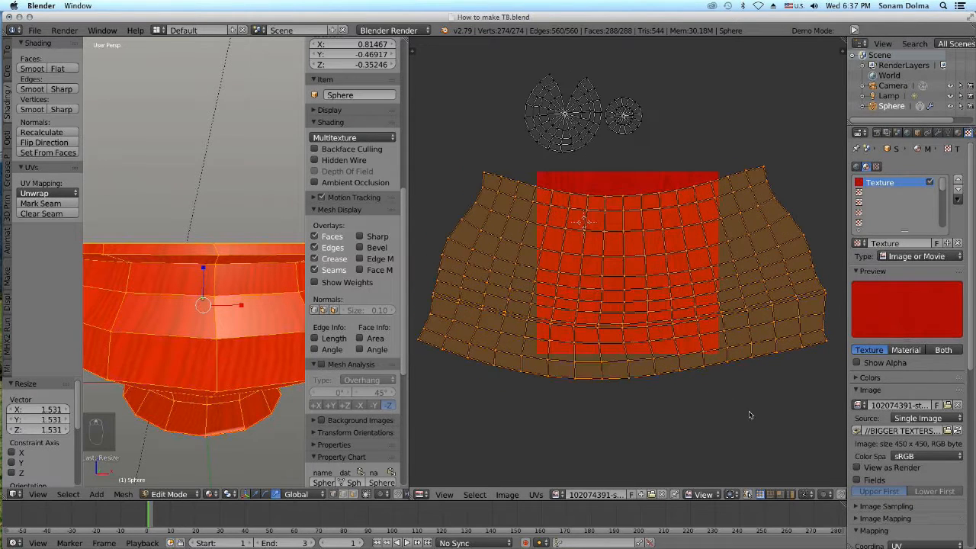
Scale the side island by about 0.809, rotate it by about 91.7° to stand upright, and shrink it again by about 0.741.
key("s")
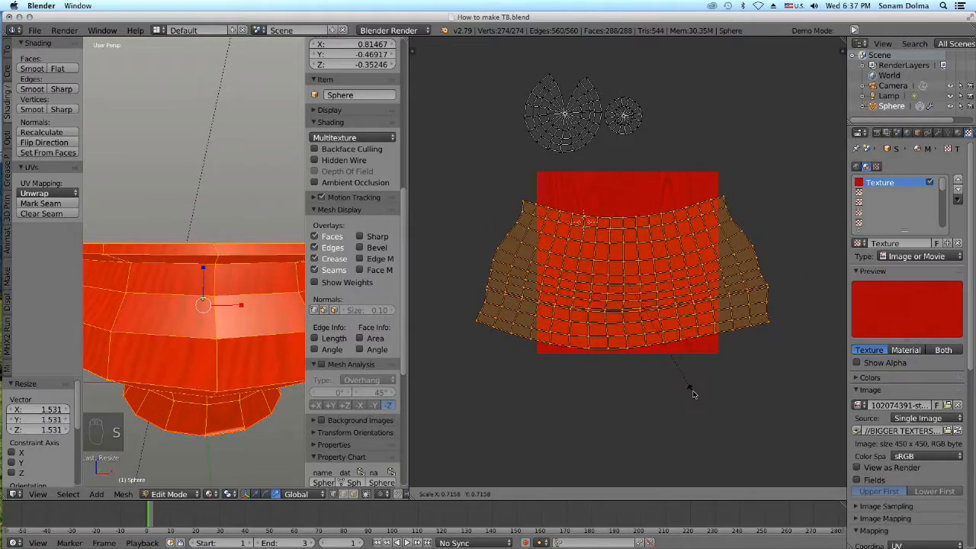
left_click(712, 396)
key("r")
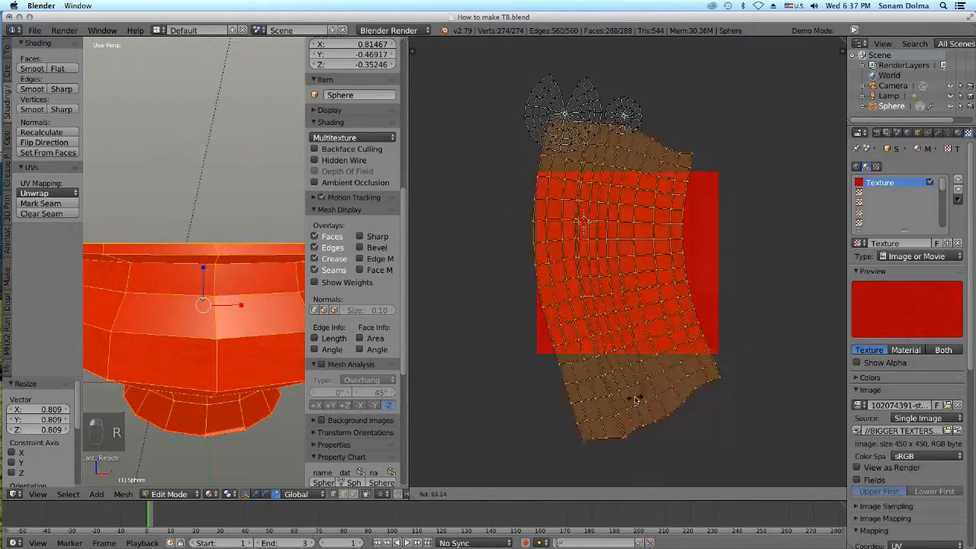
left_click(627, 396)
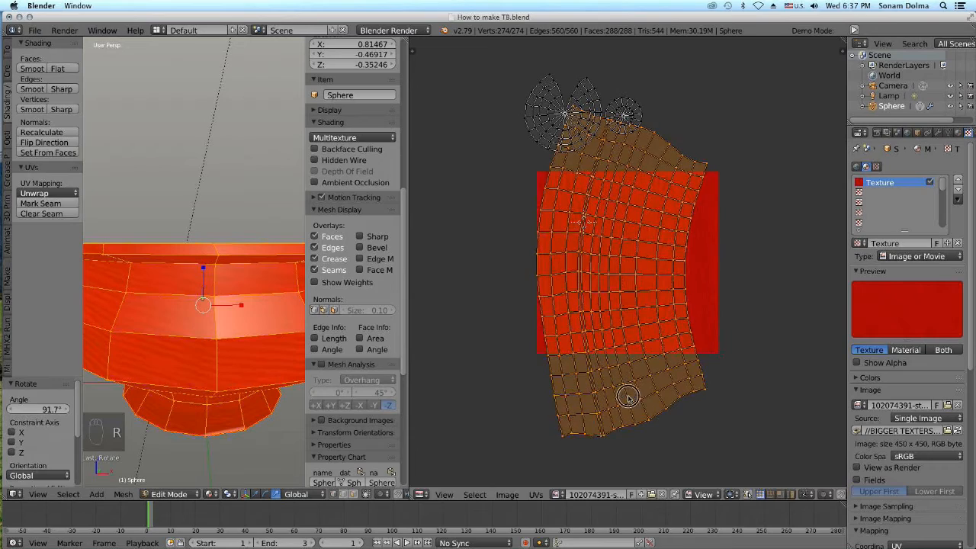
key("s")
left_click(647, 389)
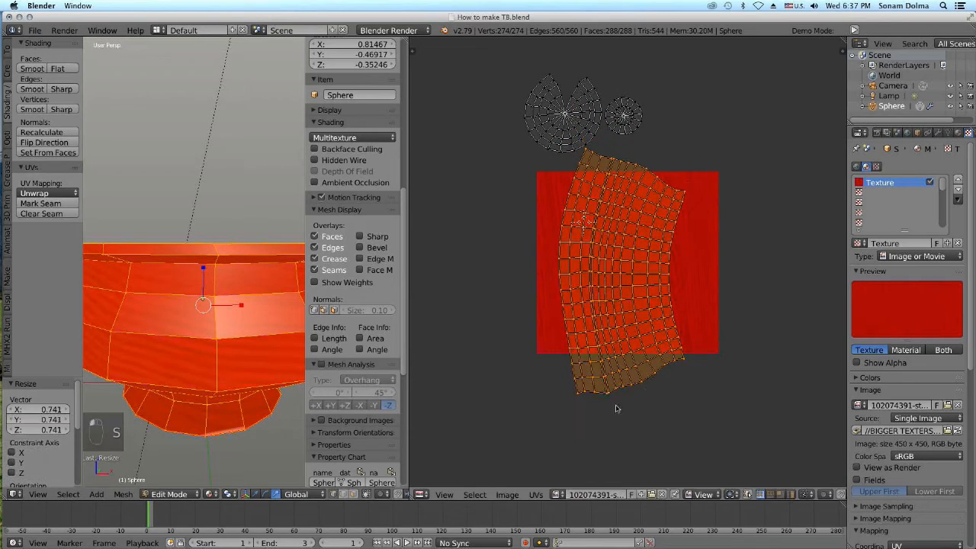
Rotate the side island back to horizontal by about 88.6°, scale it by about 1.572 and move it by about 0.022 in X and 0.067 in Y.
key("r")
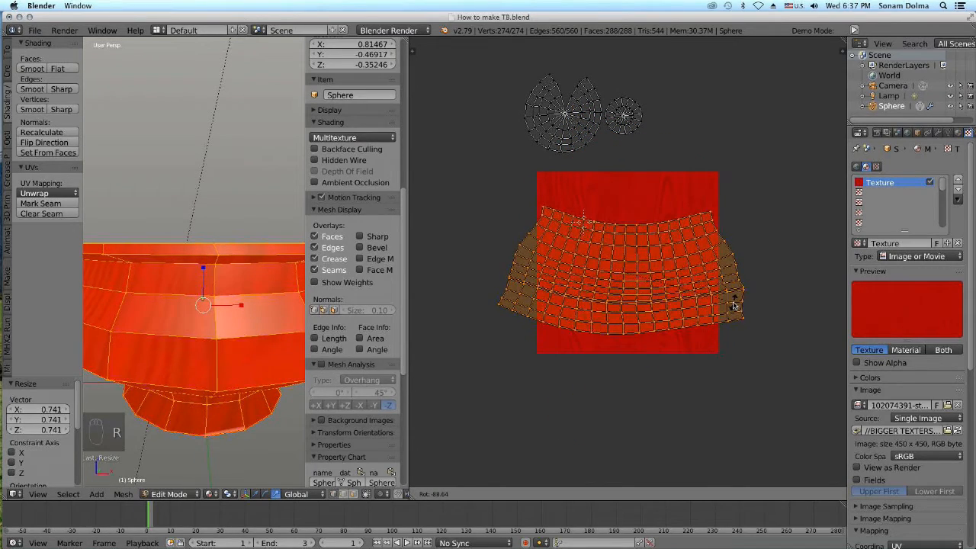
left_click(735, 305)
key("s")
left_click(822, 370)
key("g")
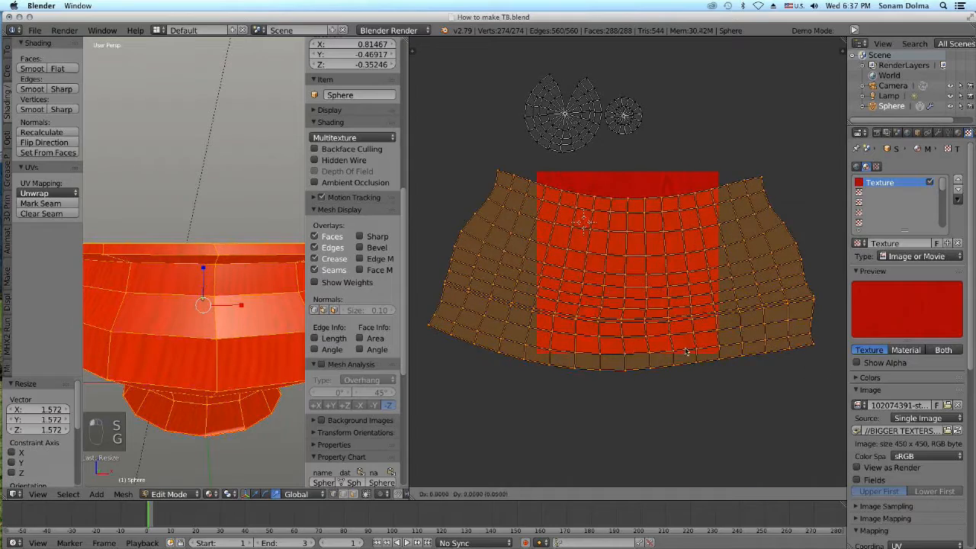
left_click(689, 340)
Examine the red wood grain around the outside of the bowl and, in Object Mode, on its rim and inside.
middle_click_drag(204, 350, 203, 457)
scroll(246, 384, "up", 4)
scroll(190, 337, "down", 3)
scroll(211, 360, "up", 1)
left_click(169, 494)
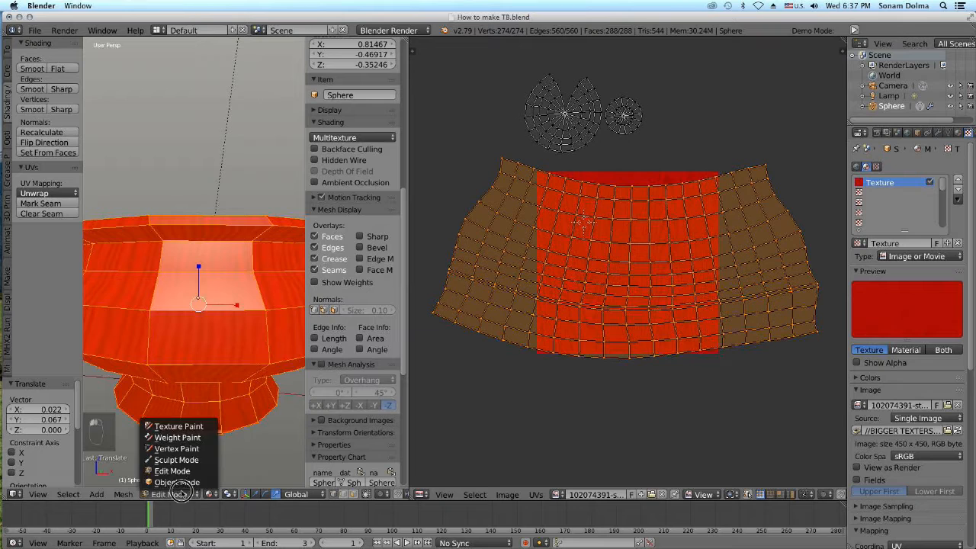
left_click(177, 482)
scroll(206, 367, "down", 2)
middle_click_drag(209, 367, 187, 339)
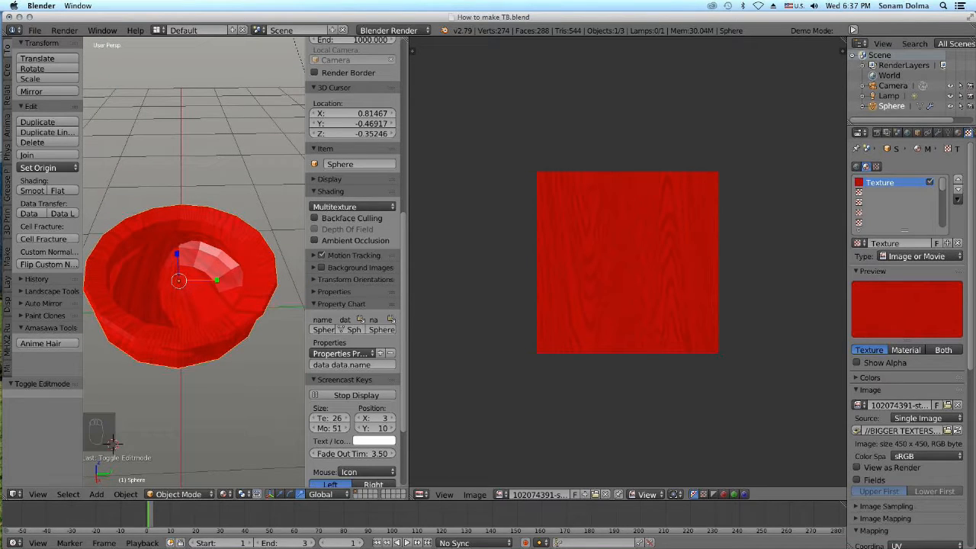
Return the bowl to Edit Mode and save the red wooden texture image to its file.
left_click(474, 494)
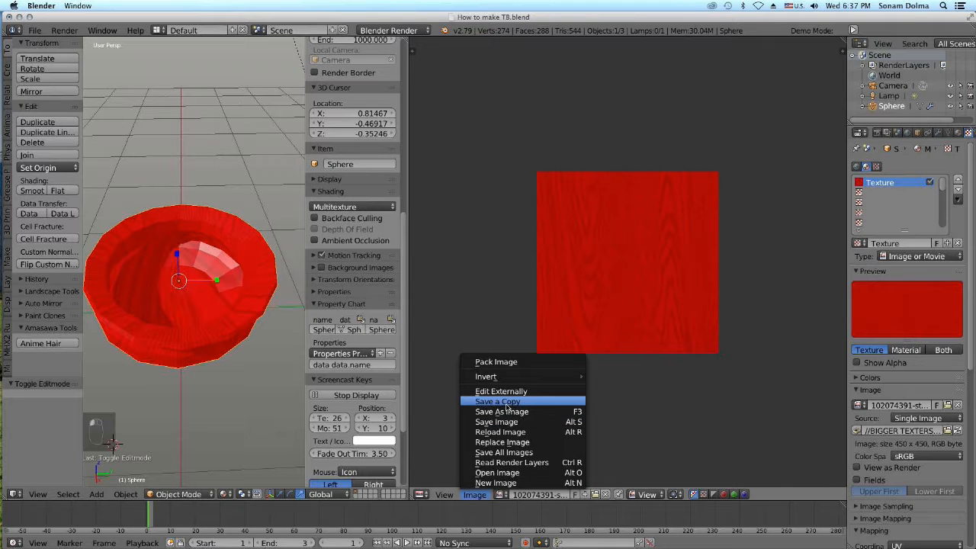
left_click(169, 494)
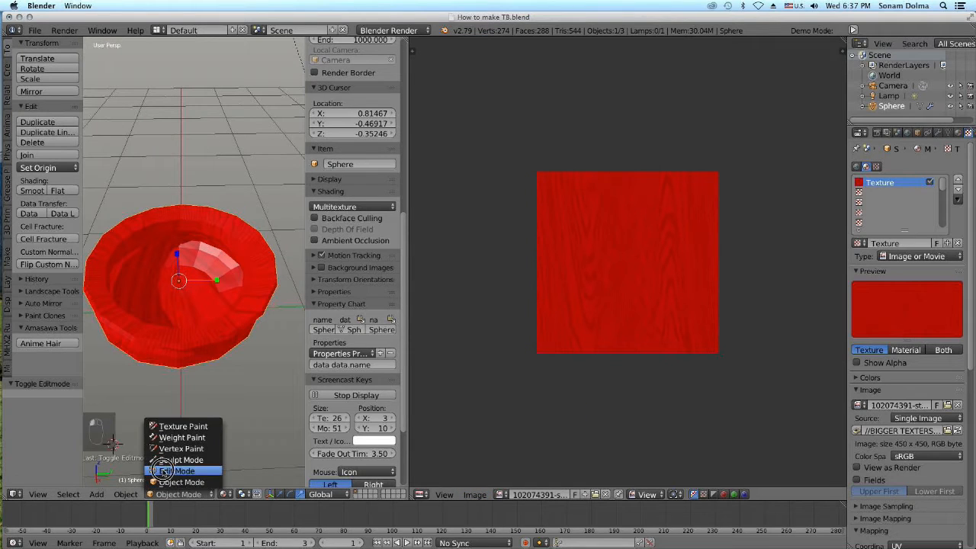
left_click(165, 470)
left_click(507, 494)
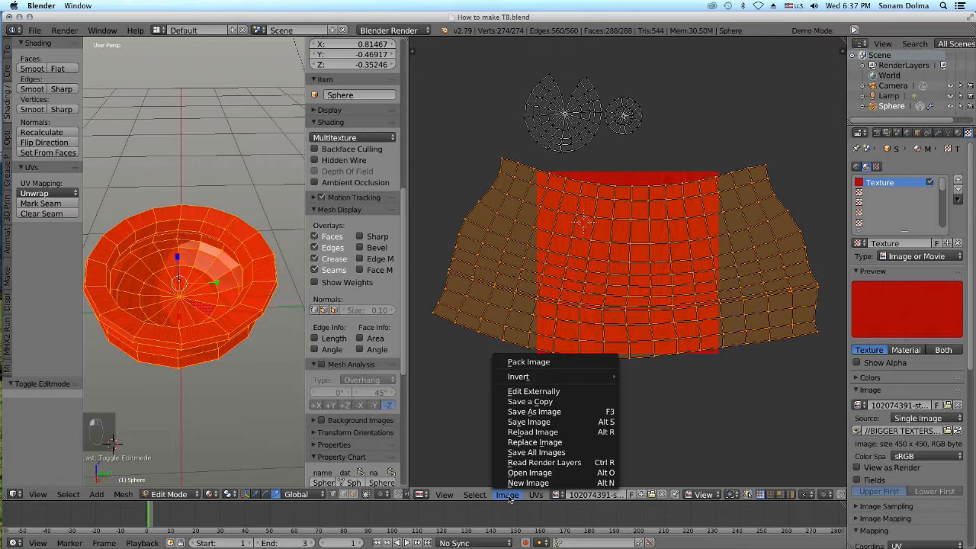
left_click(570, 423)
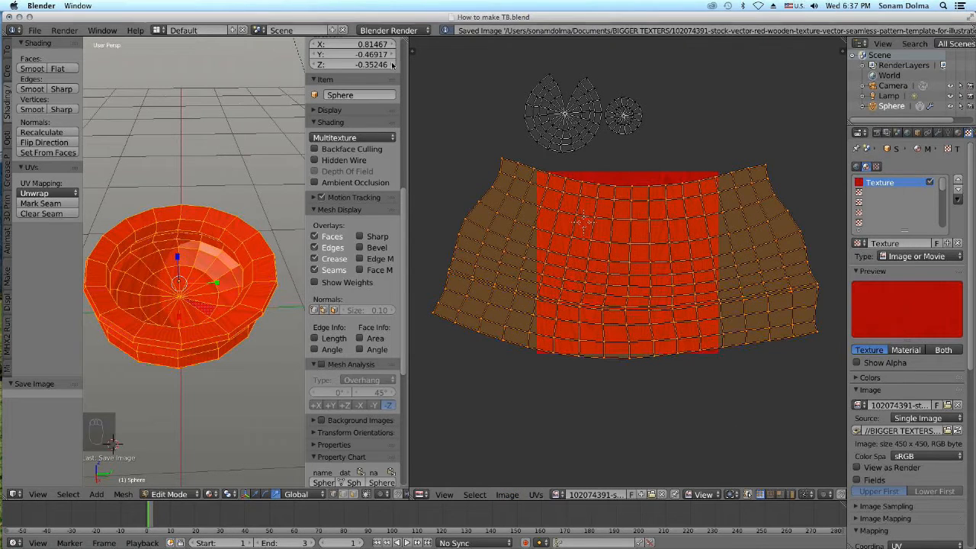
Merge the UV editor area into the 3D view so the bowl is shown in one wide viewport from the side.
left_click_drag(406, 37, 422, 47)
scroll(488, 397, "down", 2)
middle_click_drag(486, 388, 483, 335)
scroll(486, 342, "up", 1)
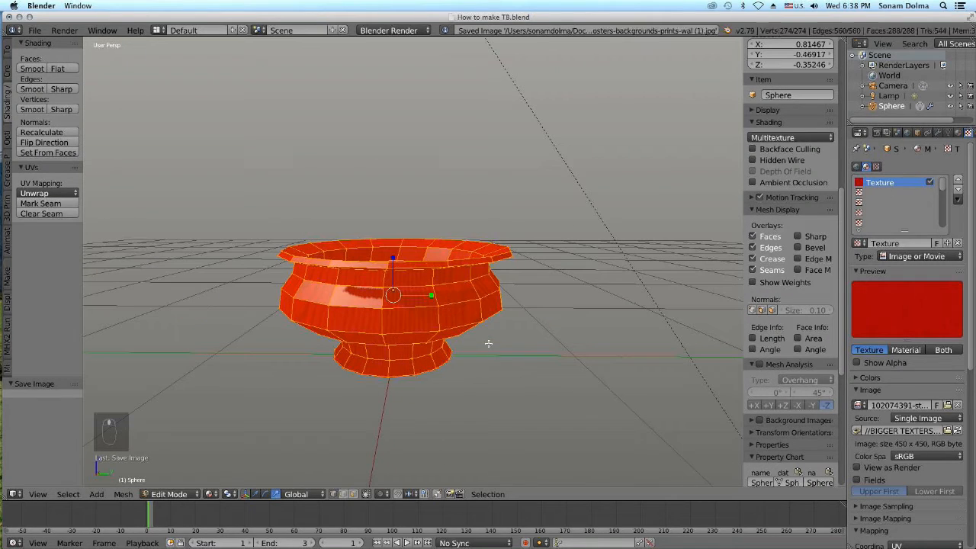
Switch the bowl to Object Mode and apply smooth shading to it.
left_click(168, 494)
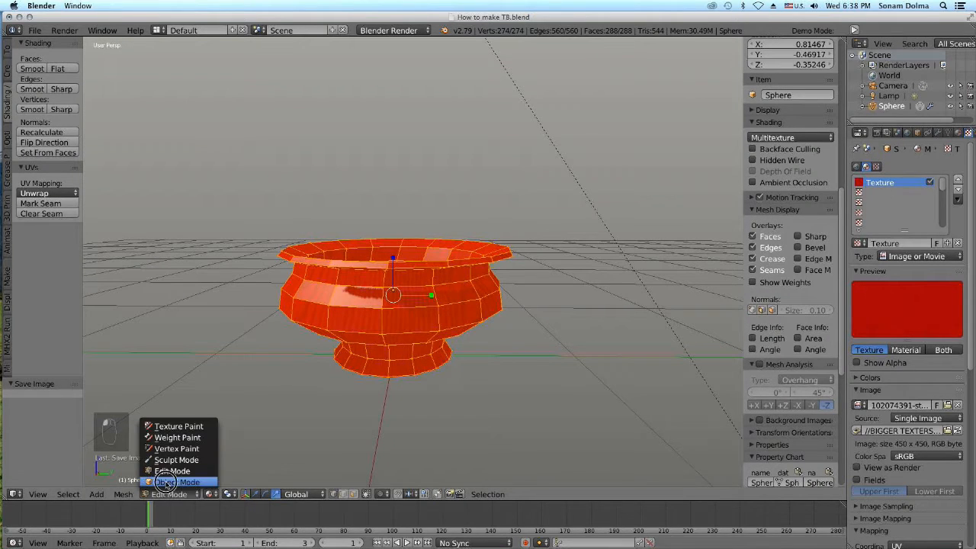
left_click(168, 485)
middle_click_drag(331, 378, 470, 376)
scroll(471, 376, "up", 2)
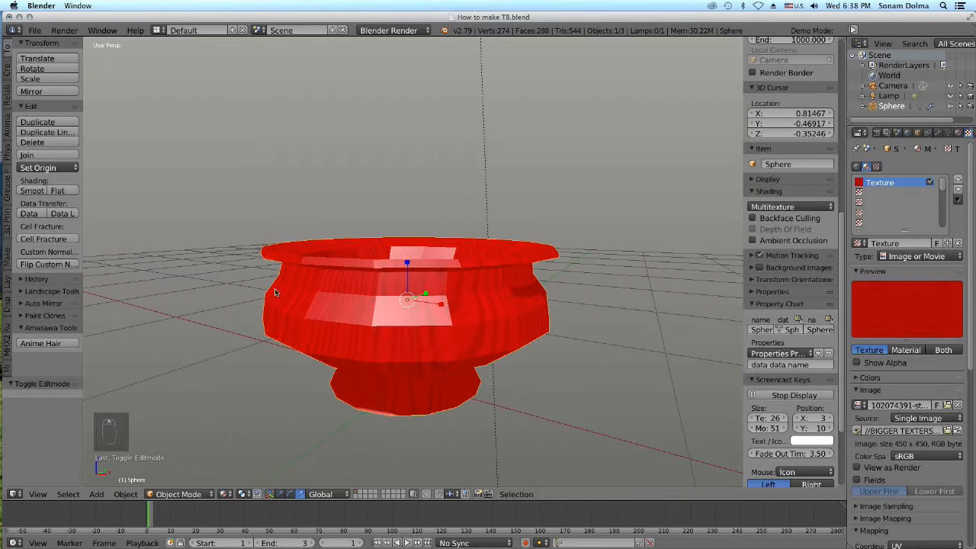
left_click(31, 191)
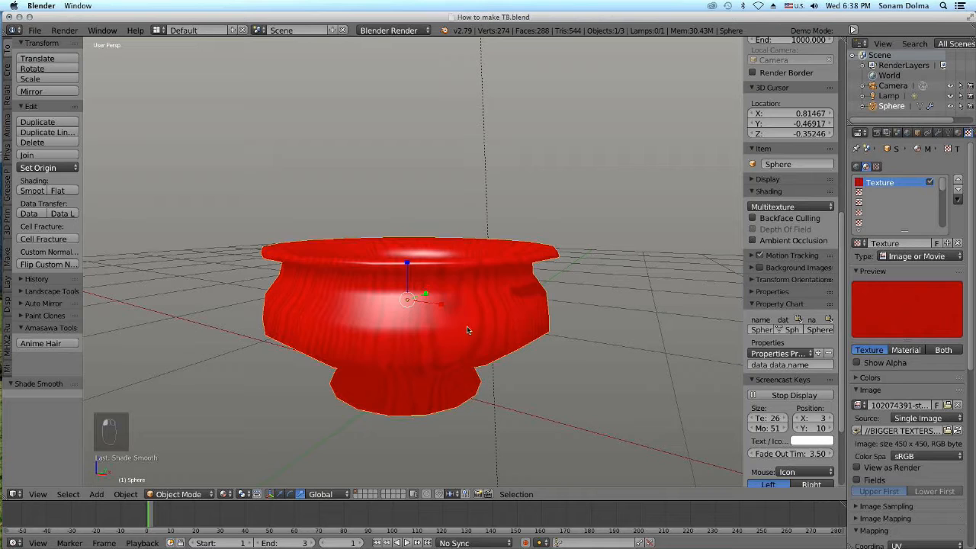
middle_click_drag(575, 349, 508, 352)
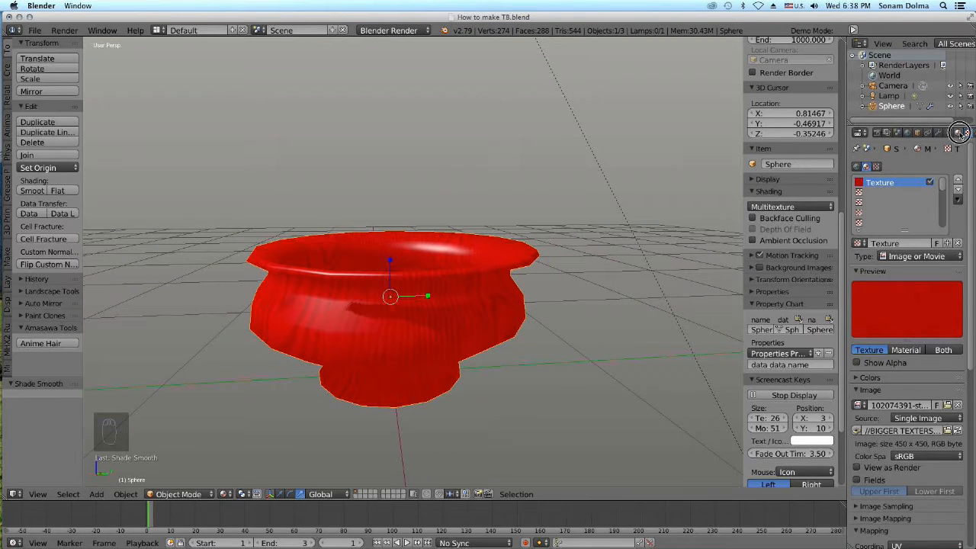
Set the bowl material's specular intensity to about 0.302 and its Subdivision Surface modifier's viewport subdivisions to 1.
left_click(946, 134)
mouse_move(887, 385)
left_mouse_down()
mouse_move(864, 385)
mouse_move(884, 380)
left_mouse_up()
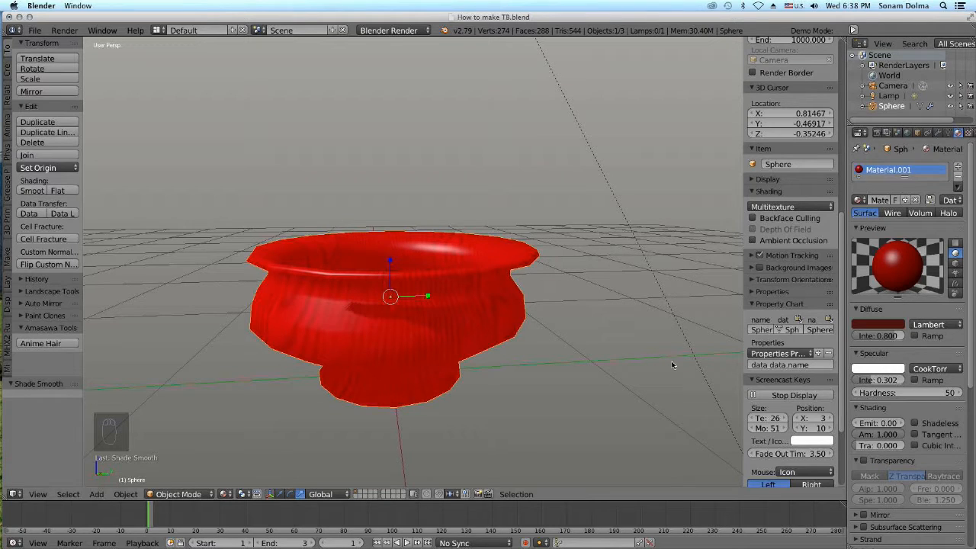
left_click(938, 132)
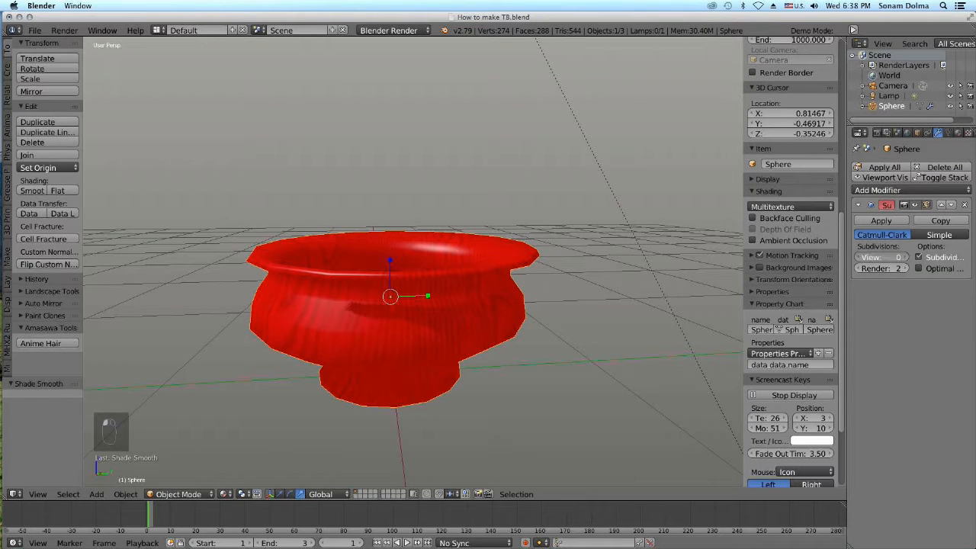
left_click(905, 258)
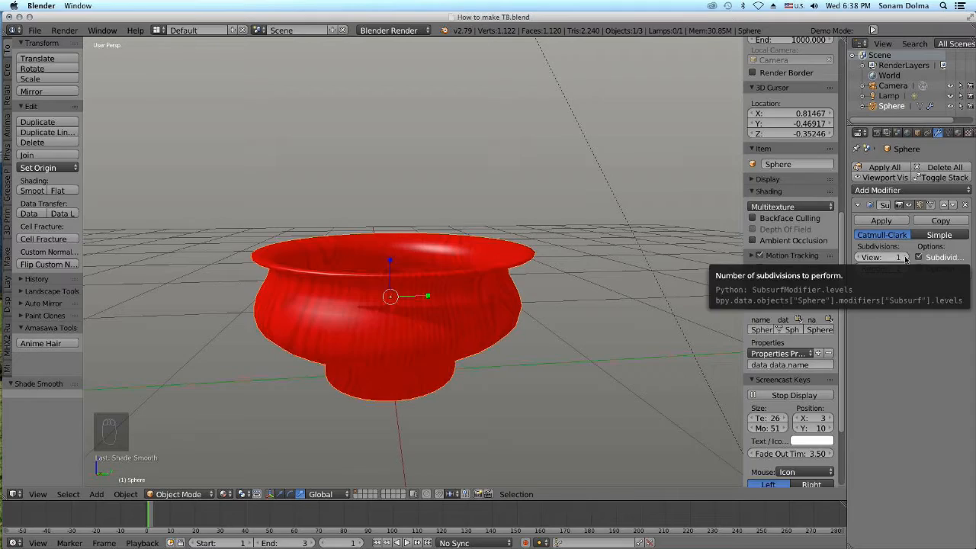
scroll(511, 320, "down", 1)
middle_click_drag(569, 340, 374, 327)
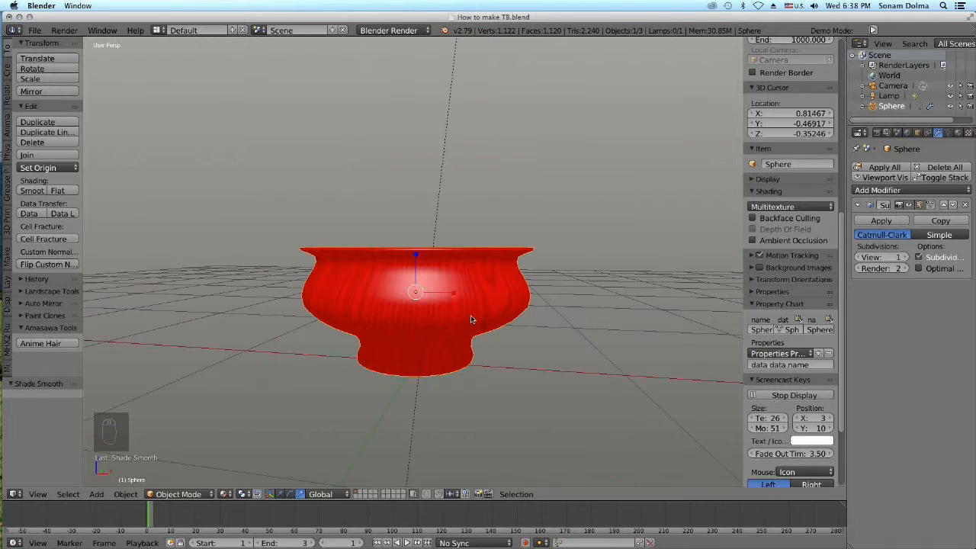
Look through the camera and show the bowl close up in Rendered viewport shading.
key("KP_0")
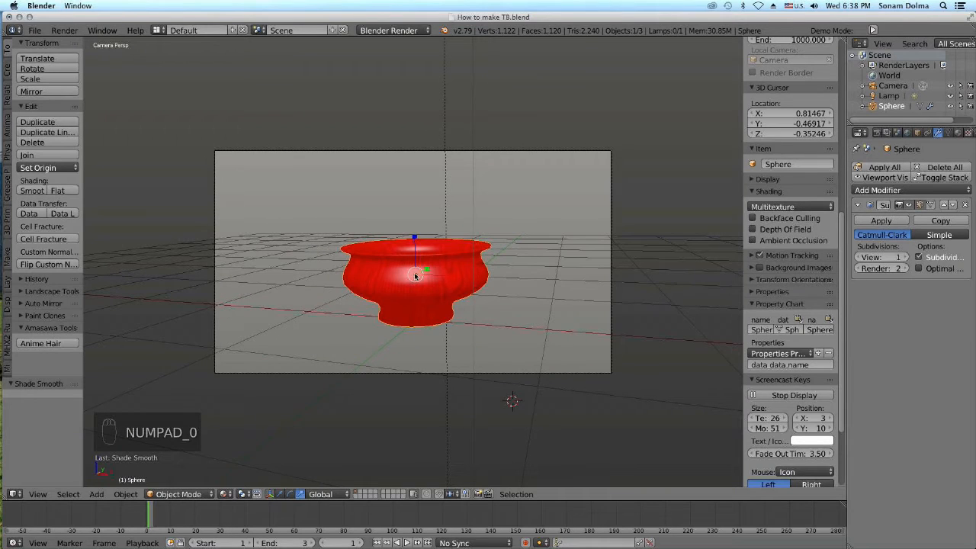
left_click(227, 494)
left_click(239, 421)
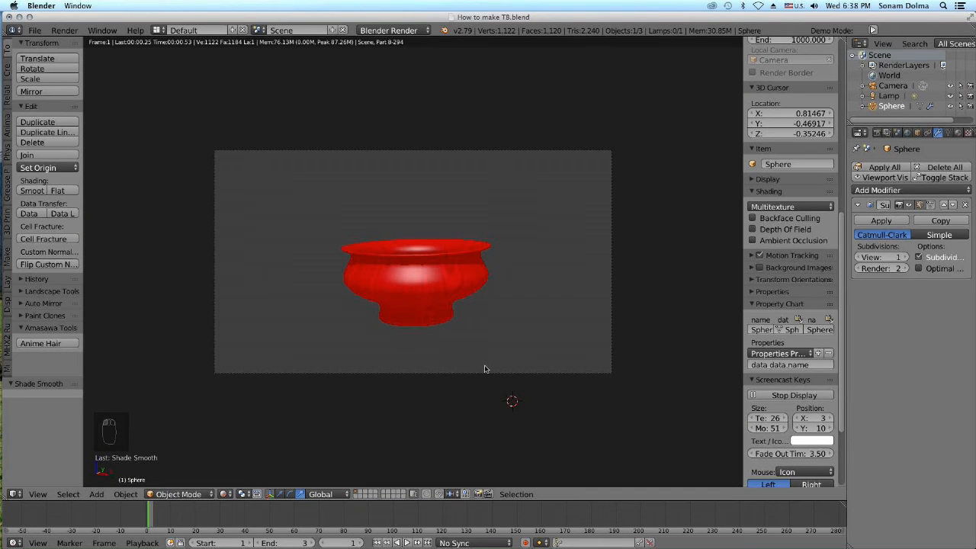
scroll(484, 367, "up", 1)
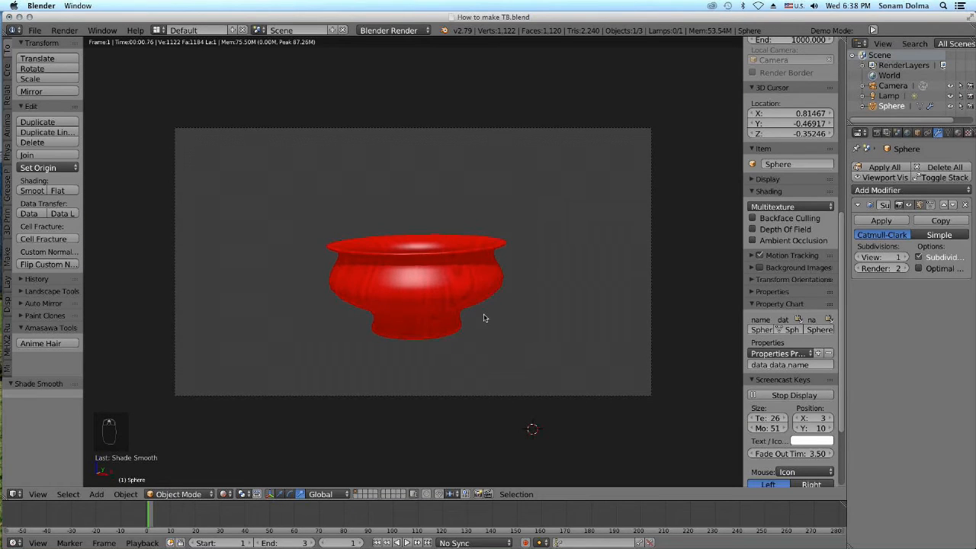
scroll(483, 320, "up", 1)
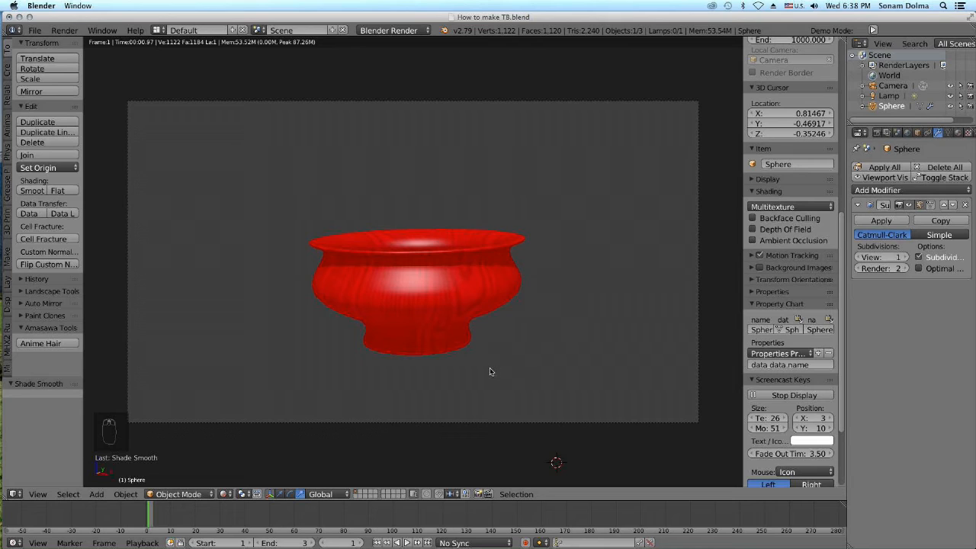
mouse_move(3, 488)
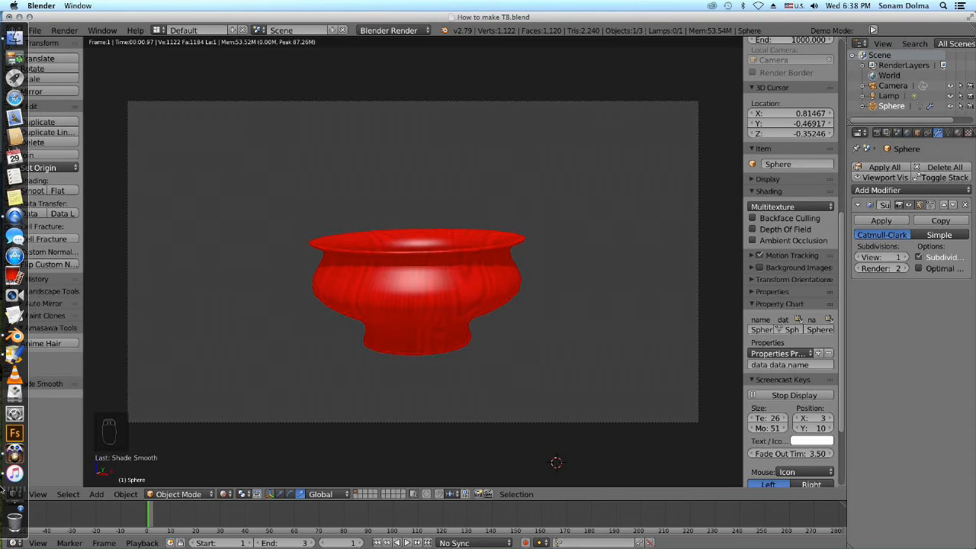